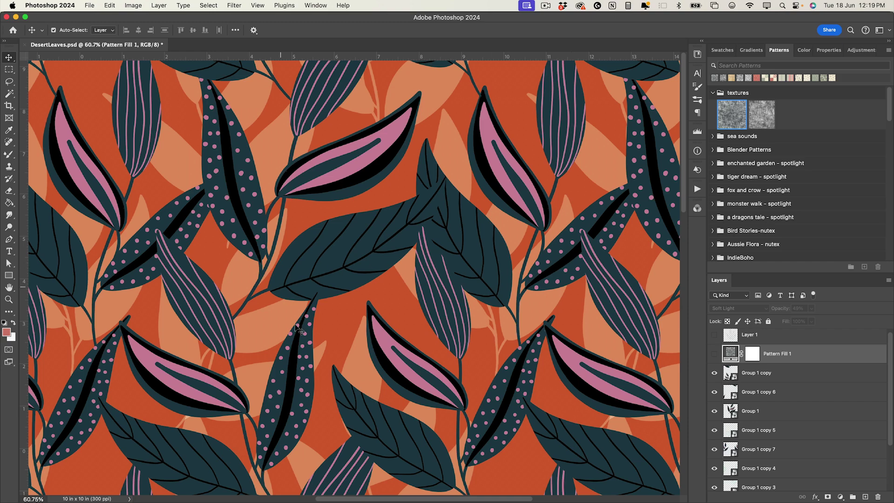
Make Pattern Fill 1 visible again and check its angle and scale settings
scroll(541, 252, "down", 3)
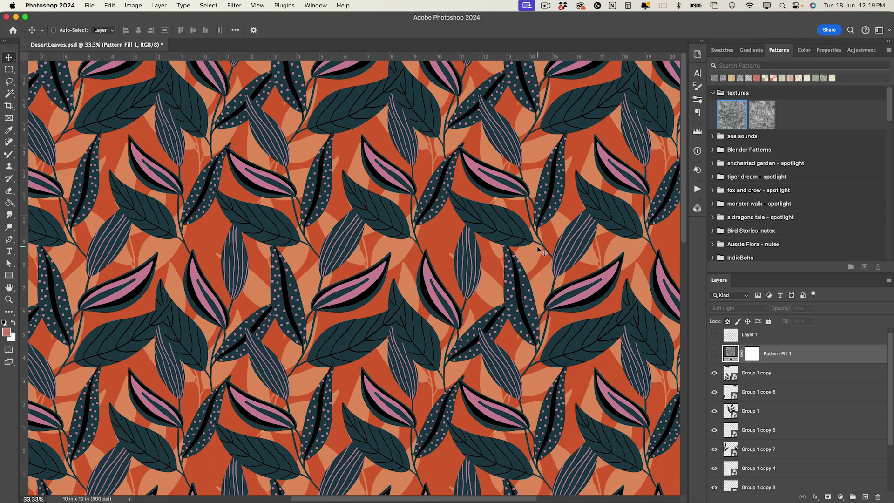
scroll(540, 252, "up", 2)
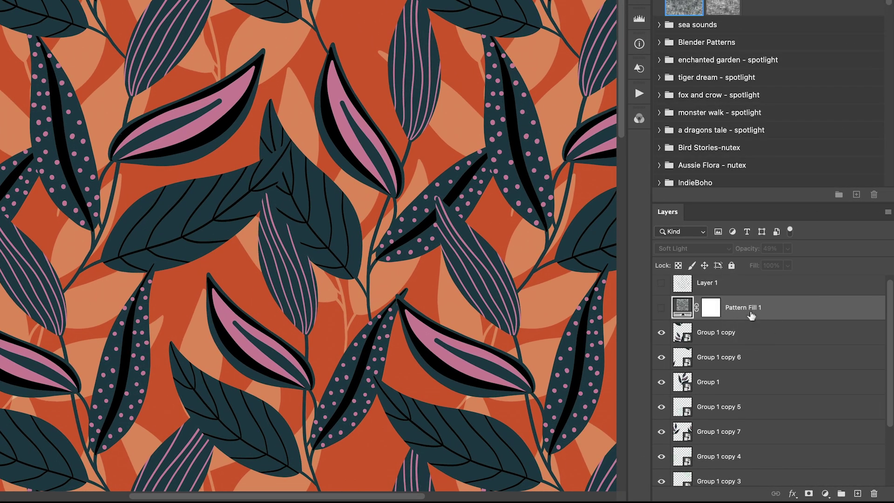
left_click(662, 309)
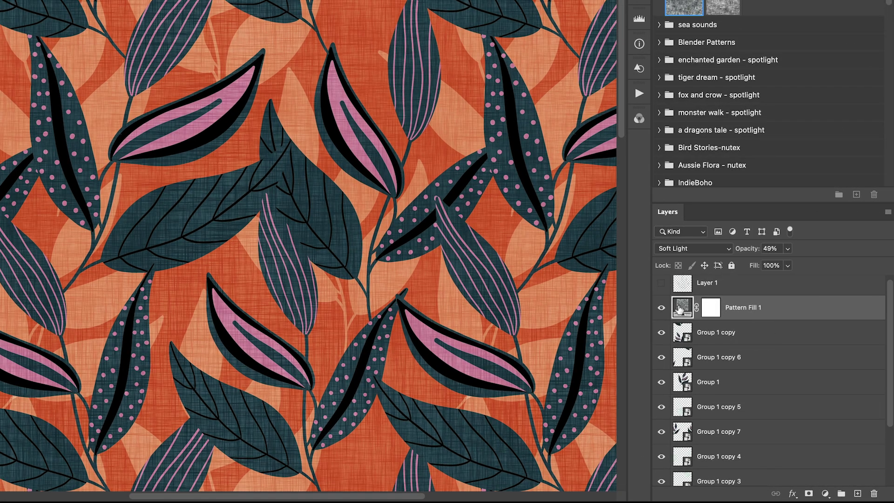
double_click(682, 308)
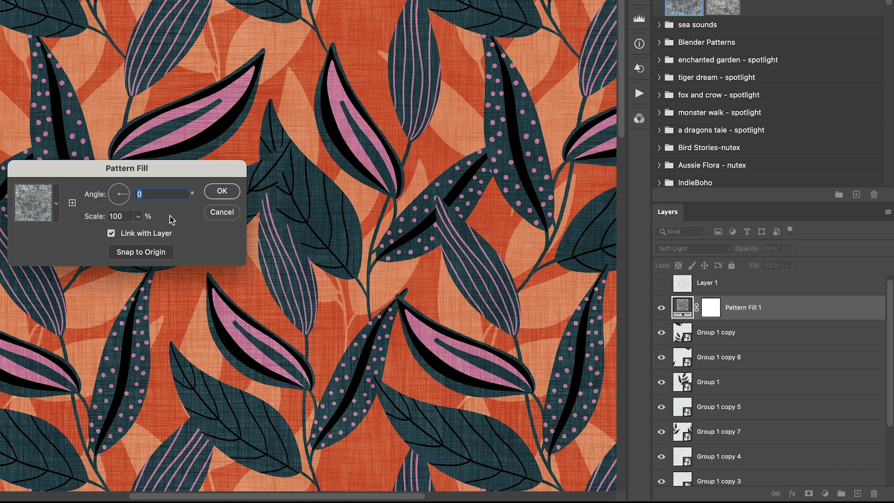
left_click(225, 217)
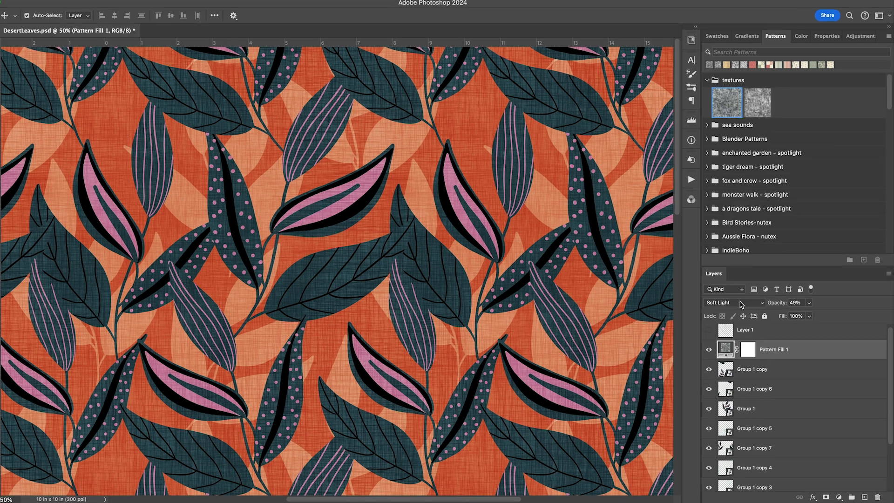
Keep the linen fill on Soft Light, lower its opacity to 28%, and zoom in to inspect
left_click(743, 309)
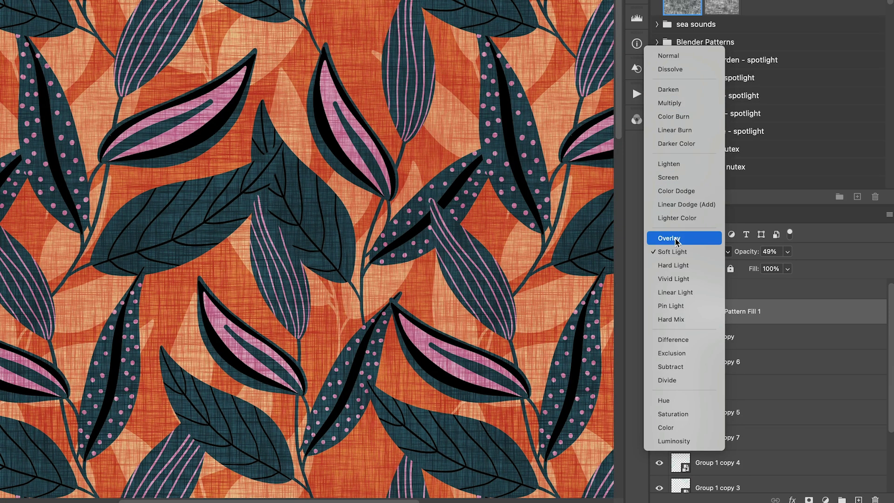
left_click(673, 252)
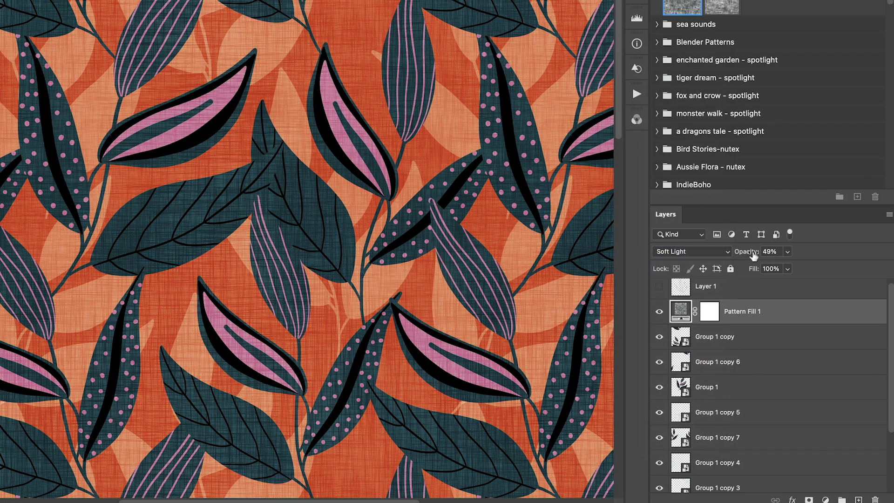
left_click_drag(759, 254, 770, 252)
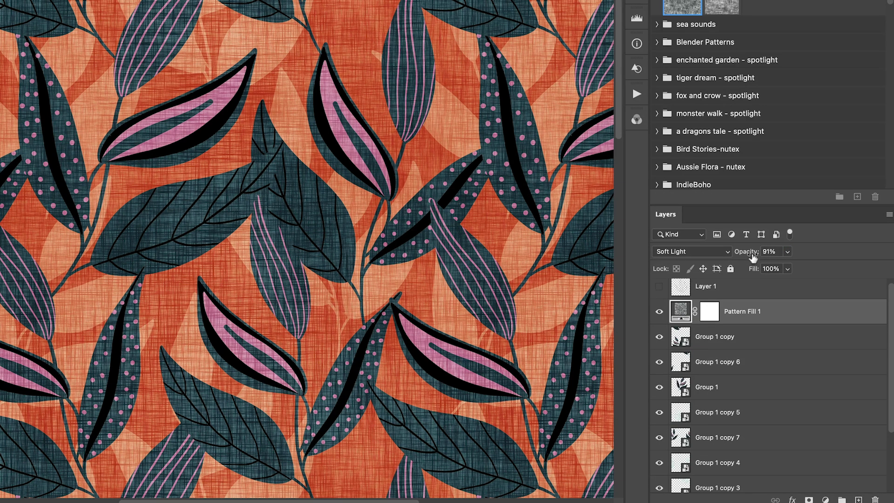
left_click_drag(726, 256, 721, 256)
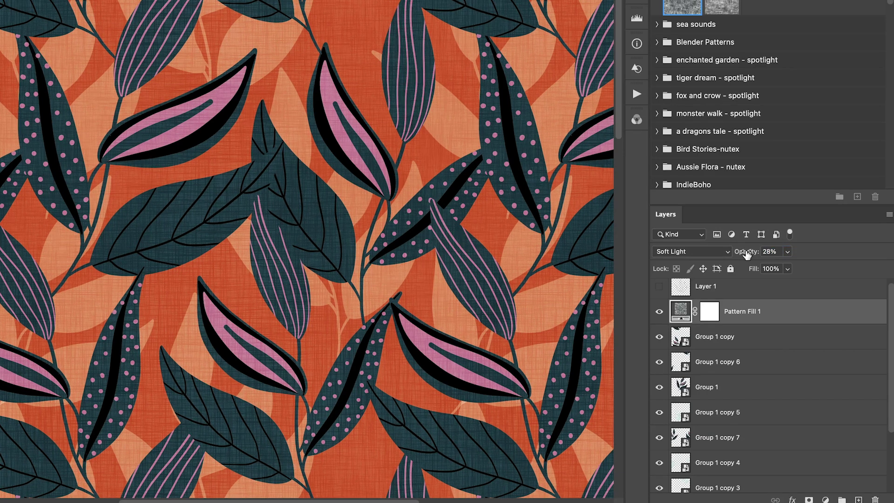
left_click(284, 167)
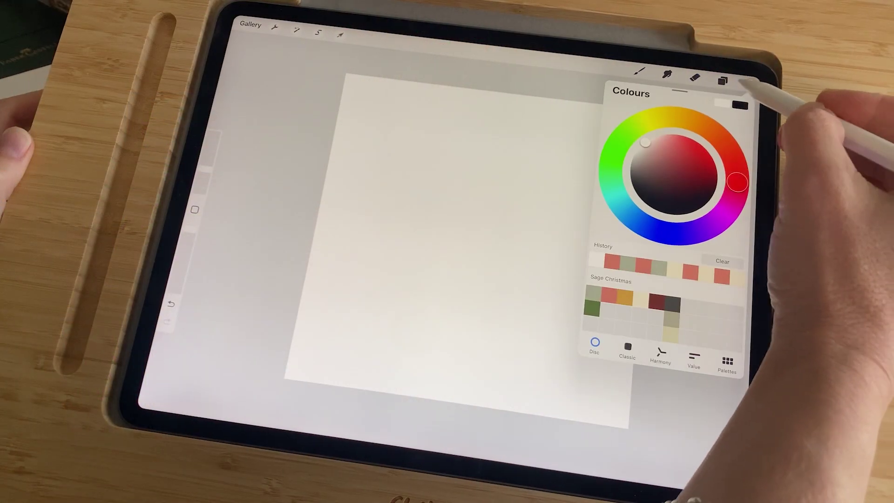
Pick black and the Sketching 6B Pencil brush, then draw a long vertical line down the canvas
left_click(638, 181)
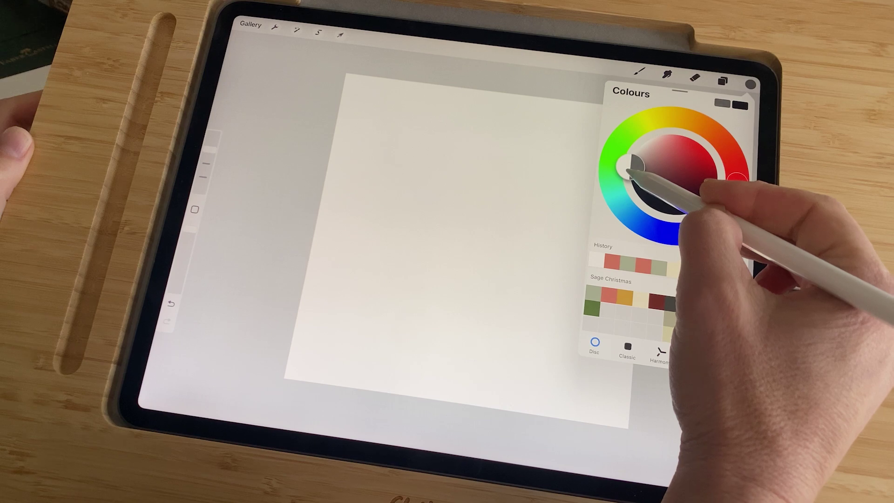
left_click(640, 71)
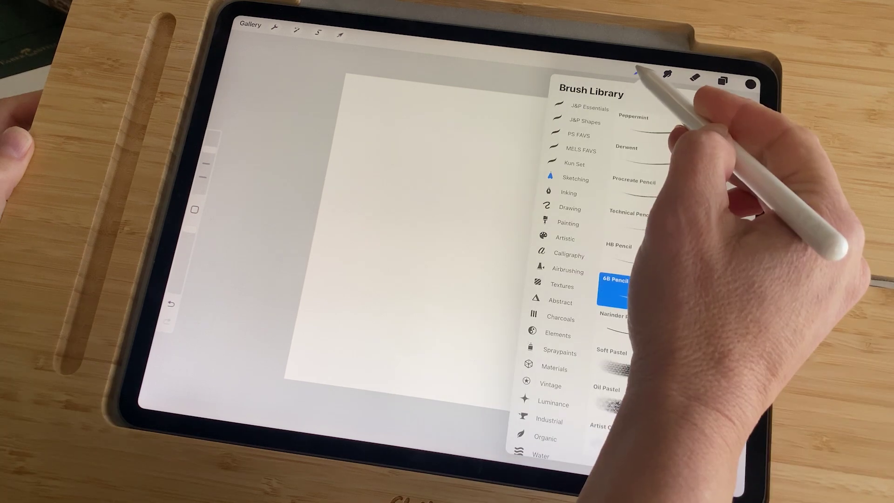
left_click(641, 70)
left_click(642, 71)
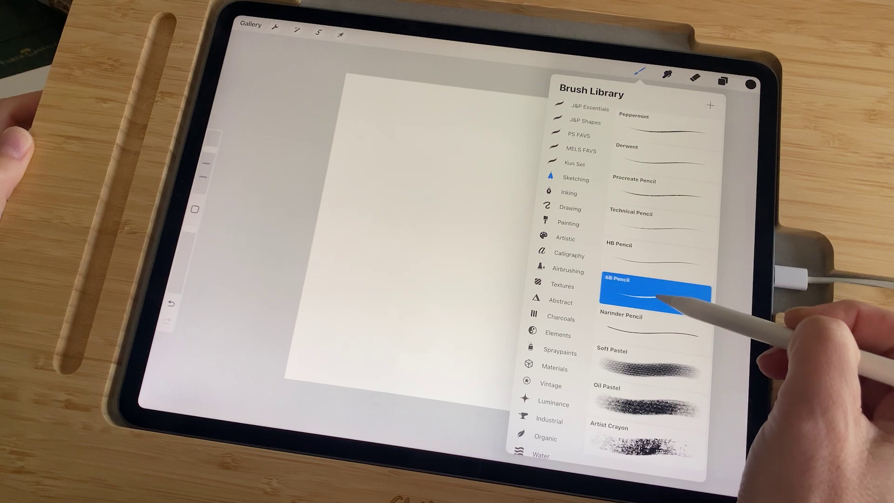
left_click(676, 298)
left_click_drag(635, 146, 628, 377)
left_click(741, 95)
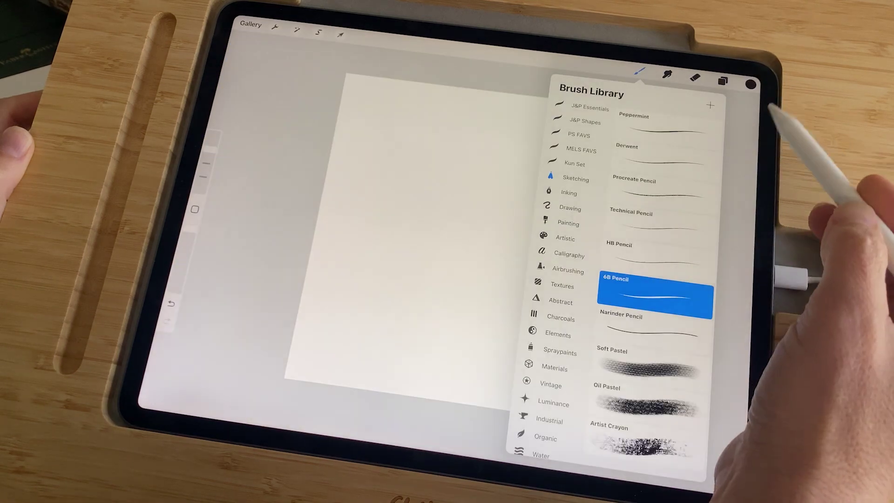
left_click(641, 70)
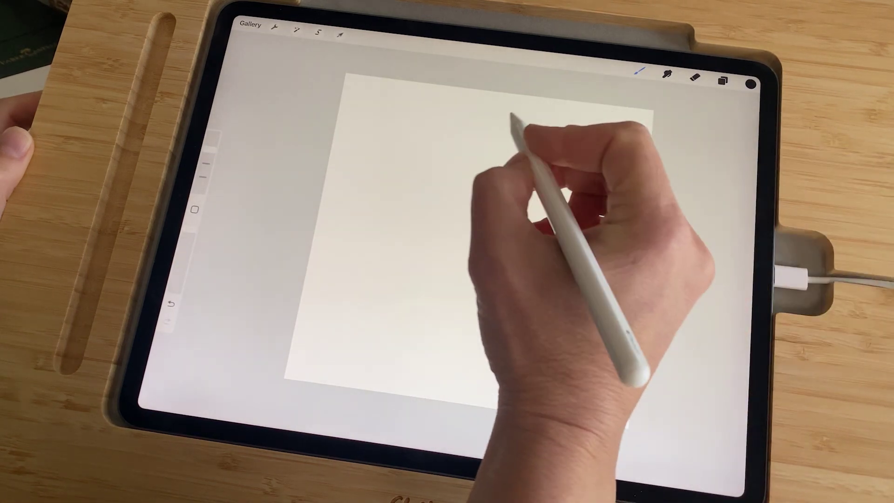
left_click_drag(496, 119, 460, 370)
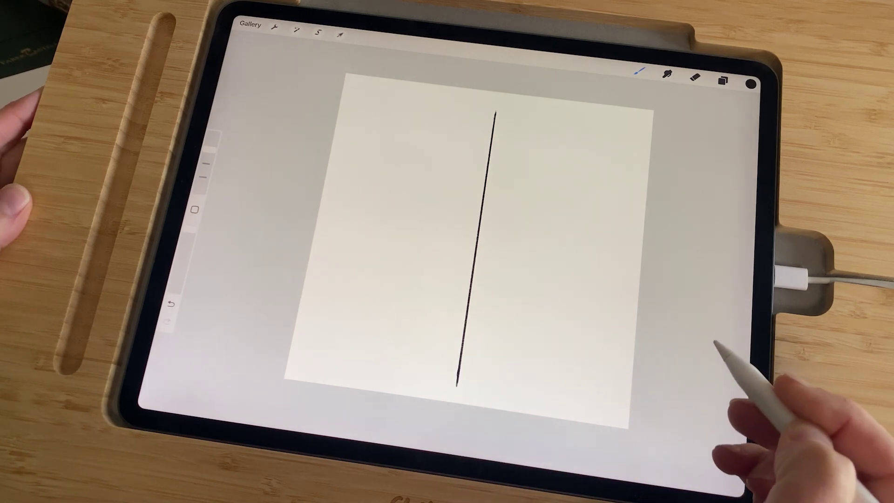
Turn off the Background colour layer and AirDrop the artwork as a PNG to the MacBook
left_click(723, 81)
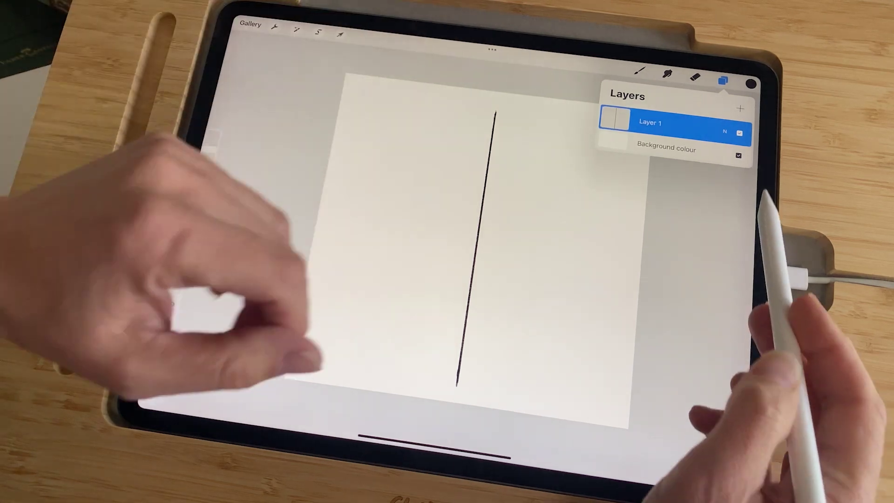
left_click(739, 155)
left_click(274, 27)
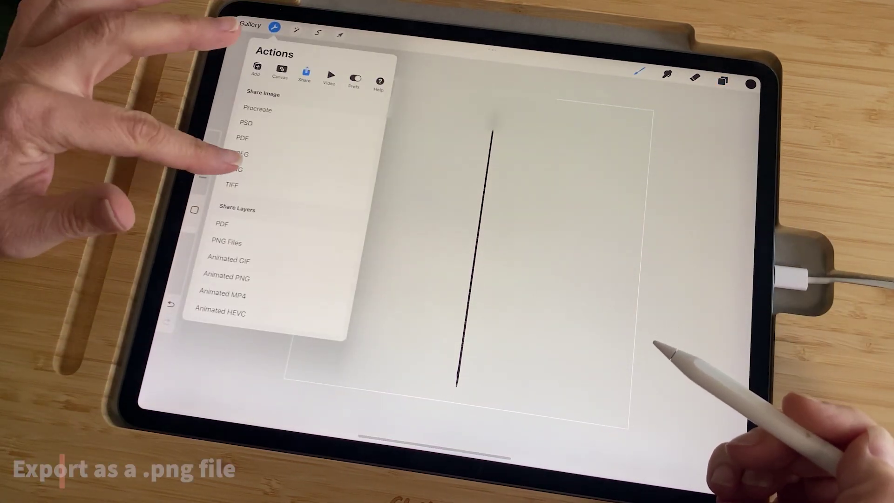
left_click(235, 169)
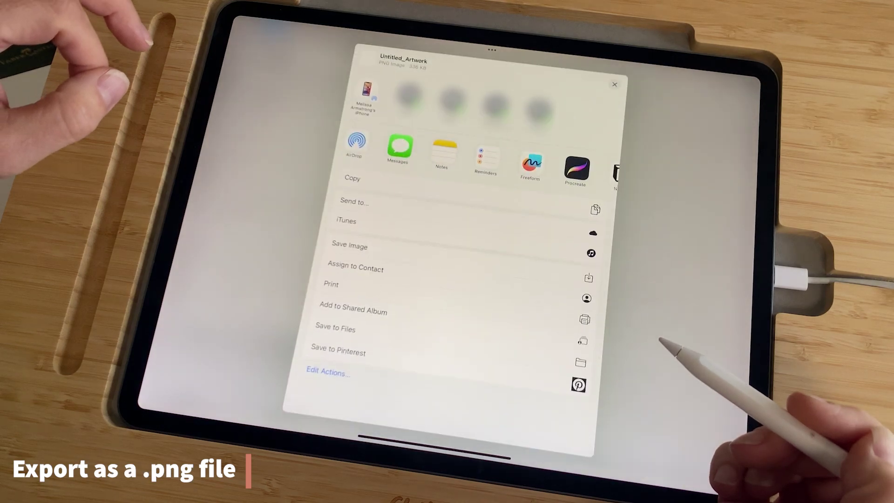
left_click(357, 141)
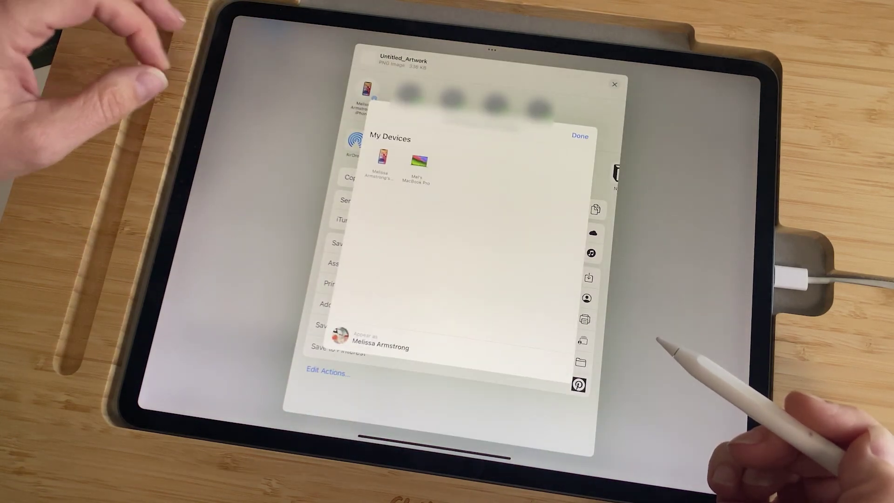
left_click(419, 161)
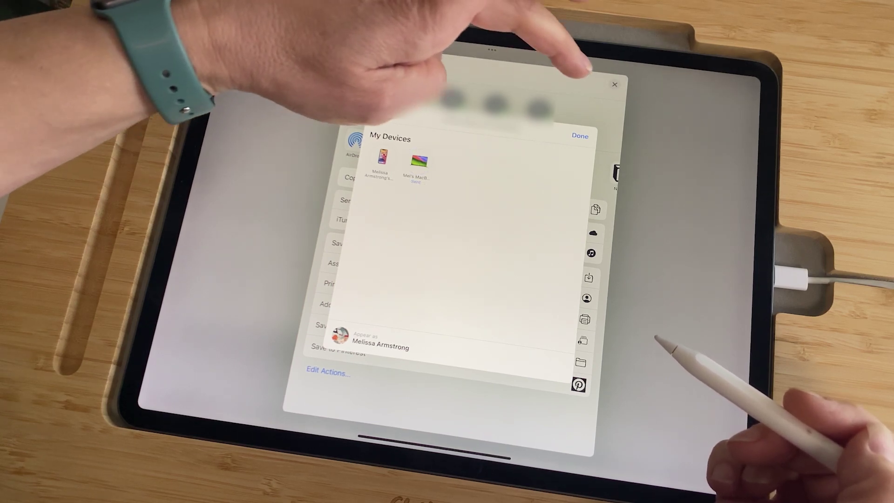
left_click(580, 135)
left_click(614, 84)
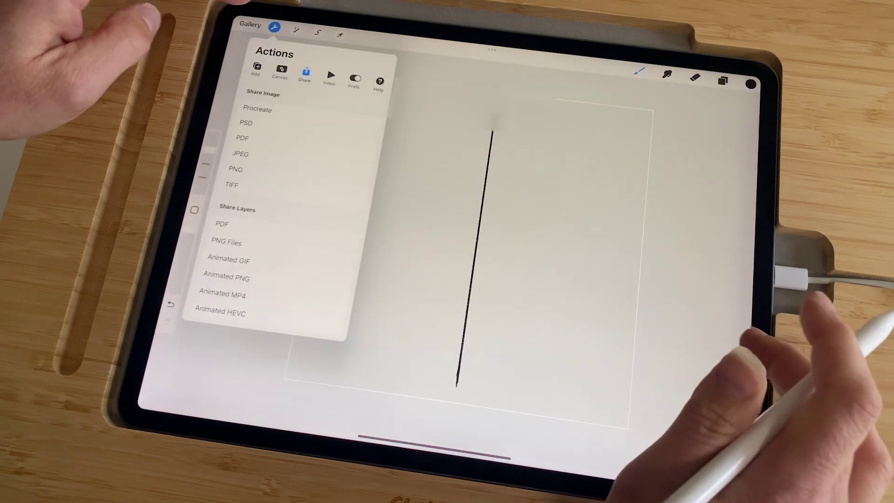
left_click(745, 298)
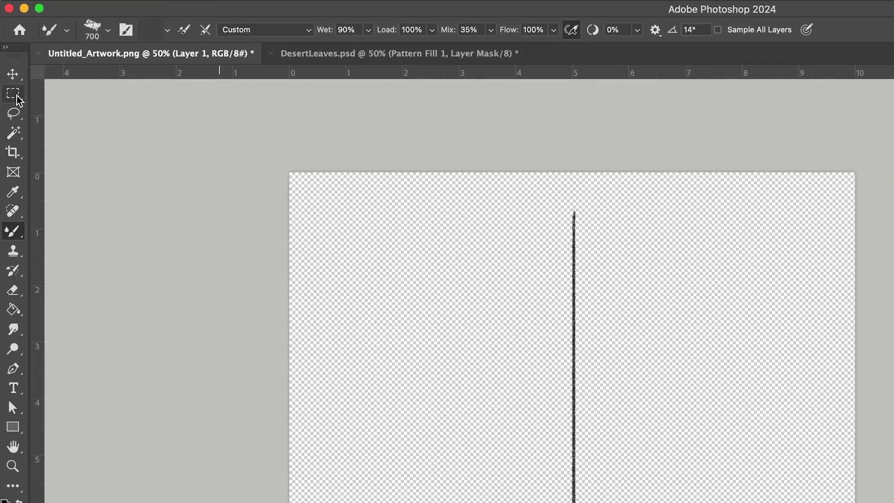
Make a narrow rectangular selection around the pencil line
left_click_drag(10, 70, 49, 72)
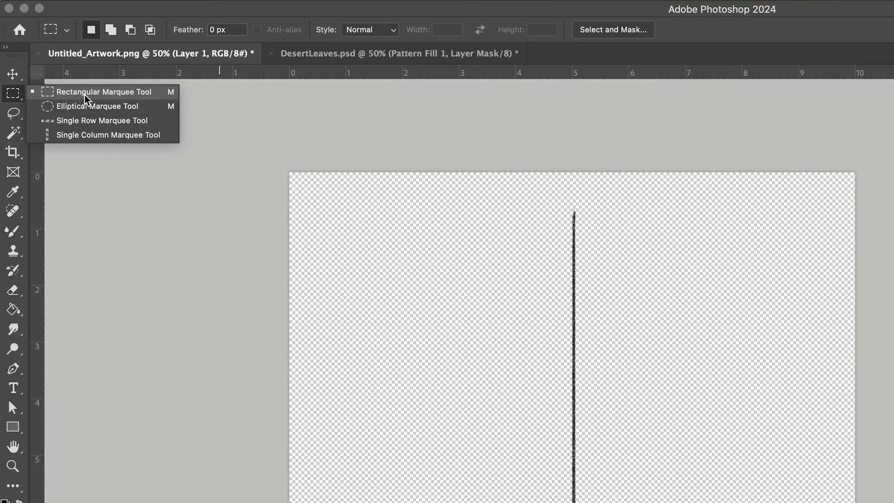
left_click_drag(85, 98, 85, 98)
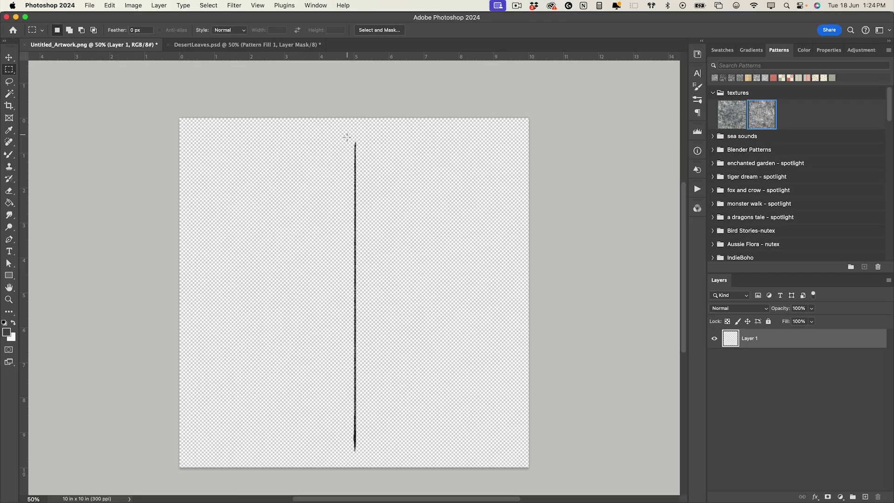
left_click_drag(370, 360, 368, 443)
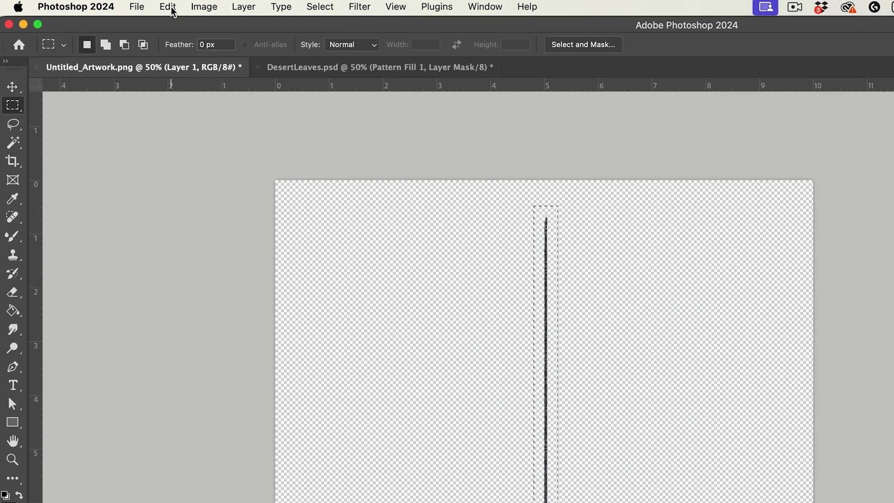
Define a brush preset from the selection named 'Pencil Line'
left_click(172, 10)
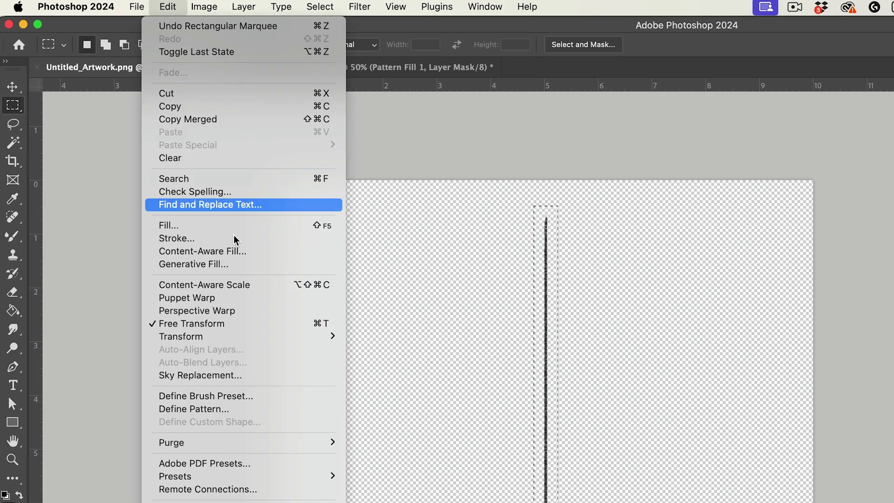
left_click(234, 401)
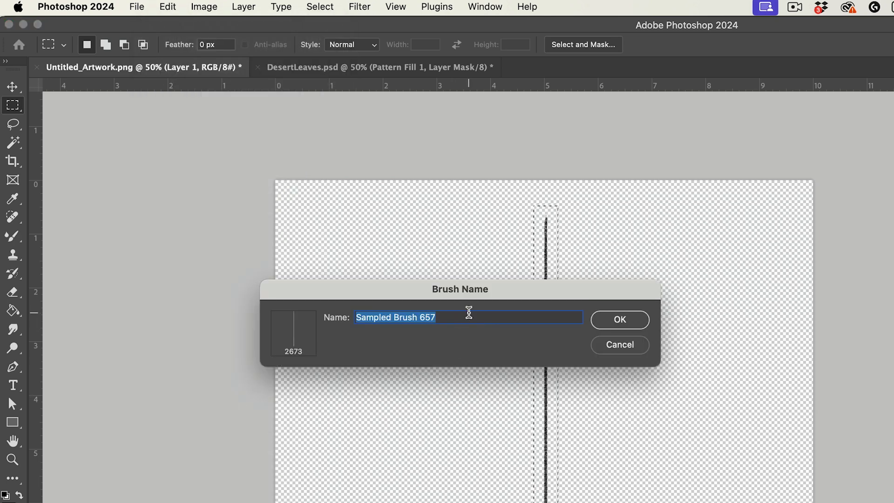
type("Pencil")
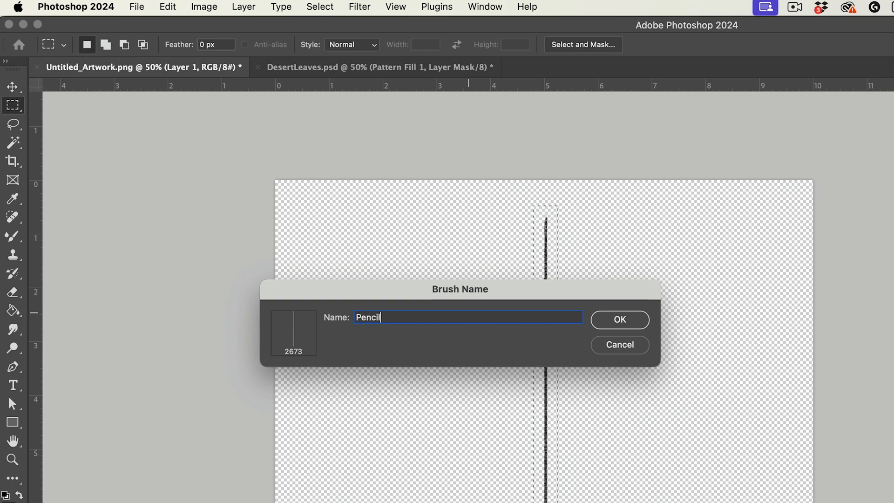
type(" Line")
left_click(622, 320)
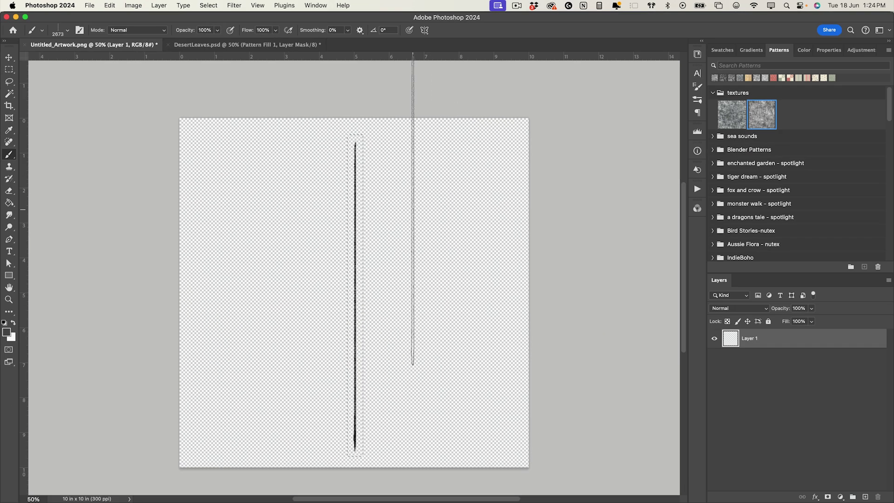
Deselect, then enable Shape Dynamics in the Pencil Line brush's Brush Settings
key("super+d")
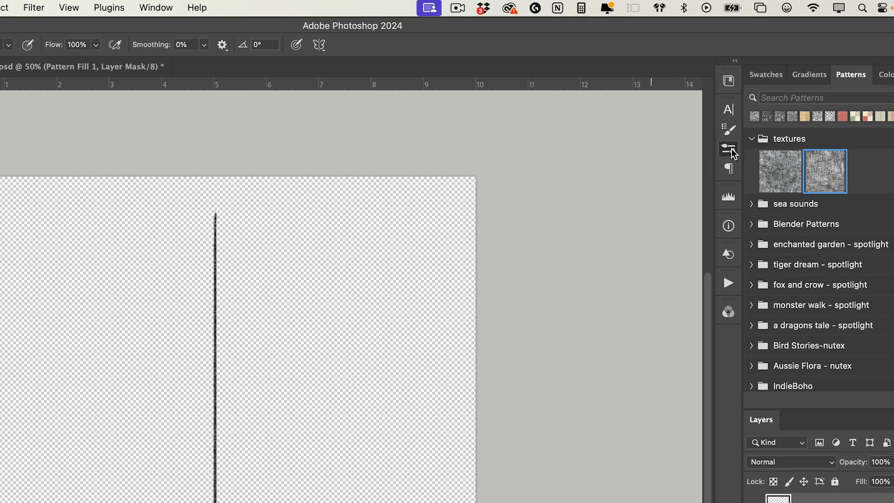
left_click(732, 149)
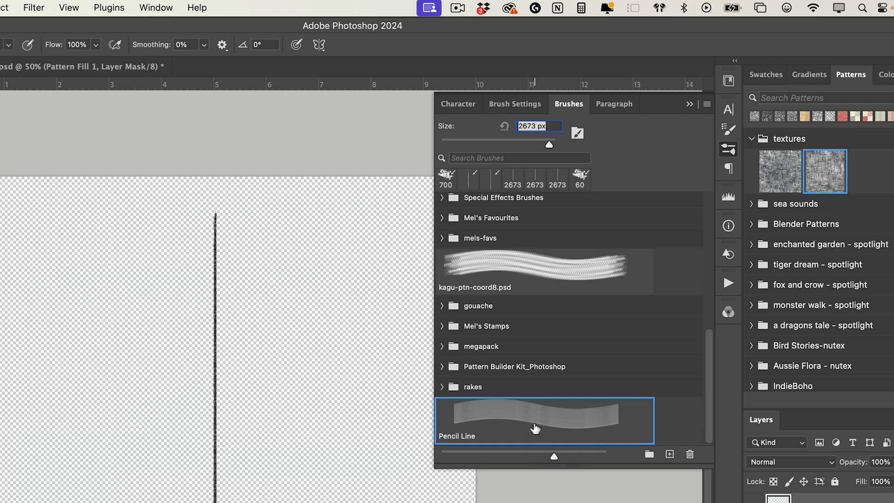
left_click(509, 107)
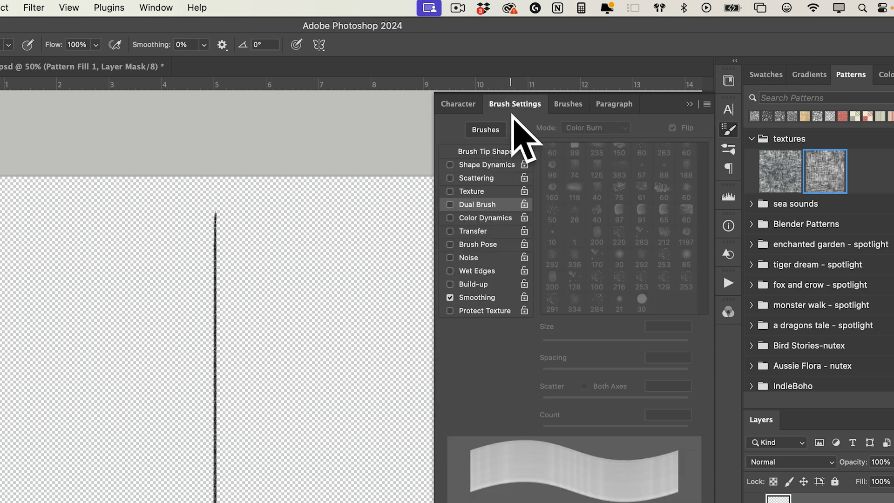
left_click(70, 8)
mouse_move(157, 9)
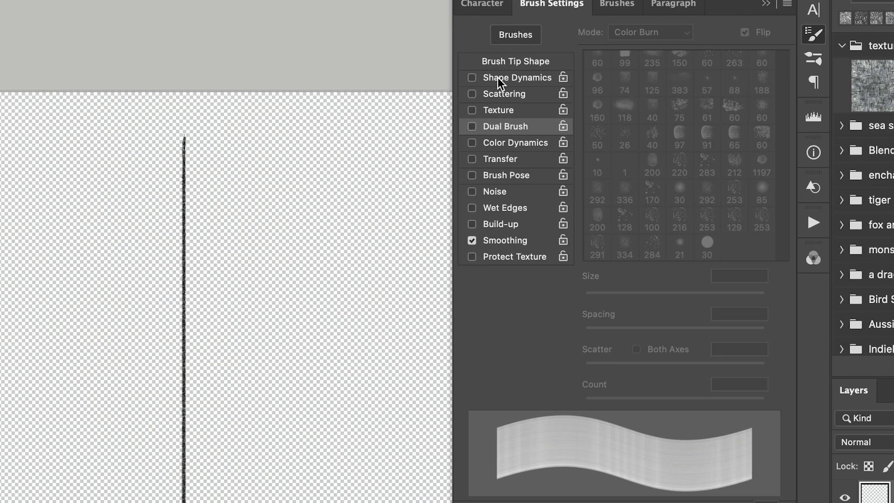
left_click(499, 77)
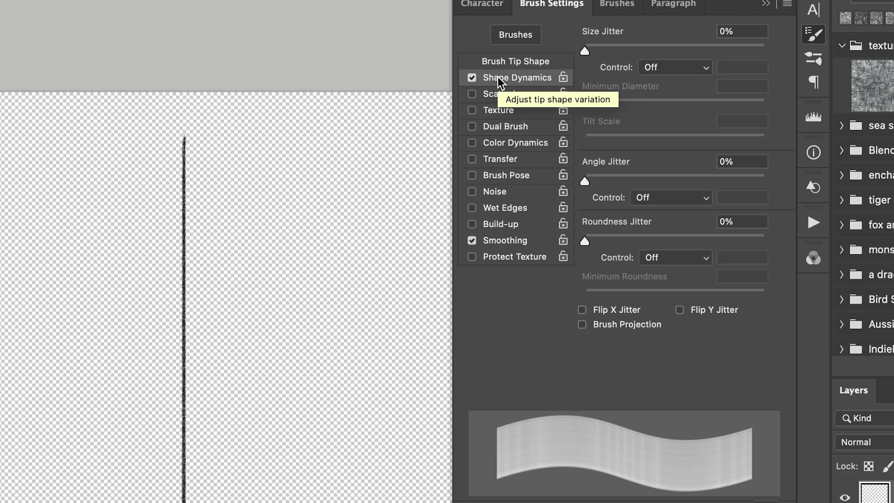
Set Size Jitter to 78% and Angle Jitter to 1%
left_click(742, 31)
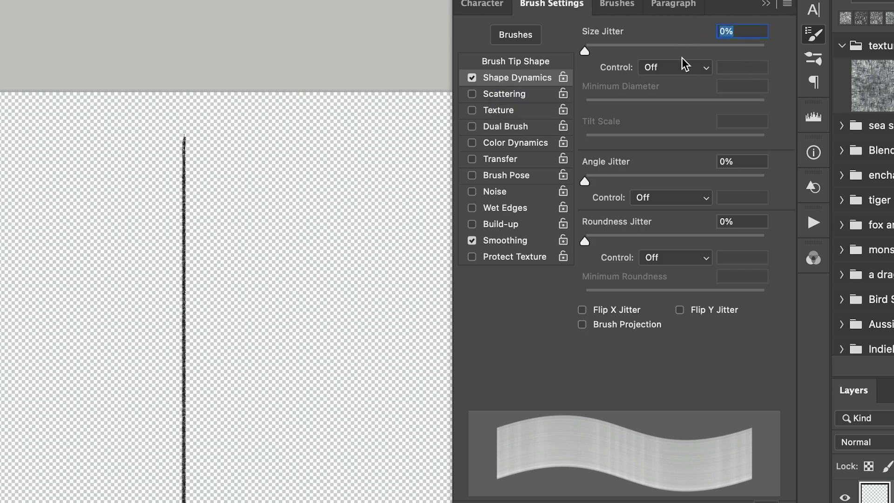
type("78")
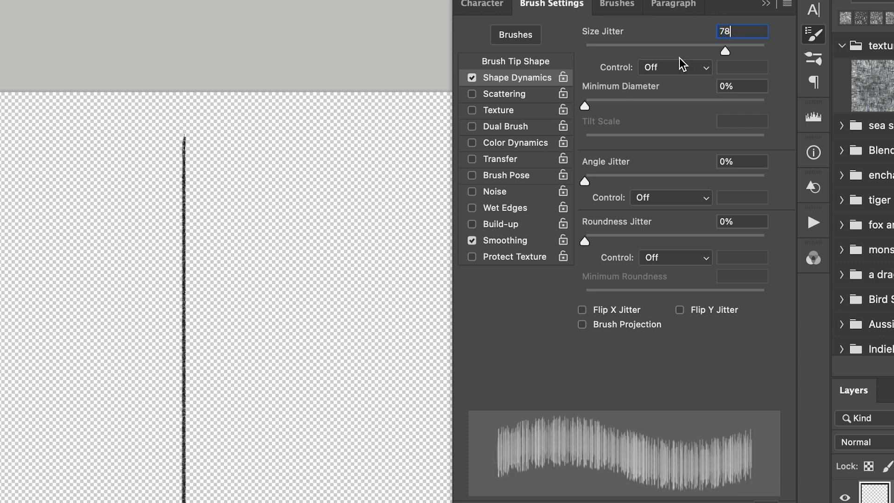
left_click_drag(725, 51, 548, 59)
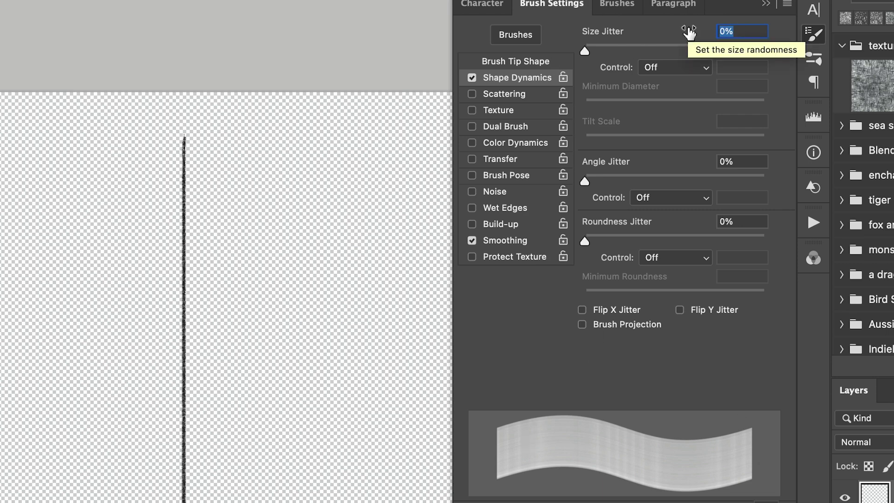
type("78")
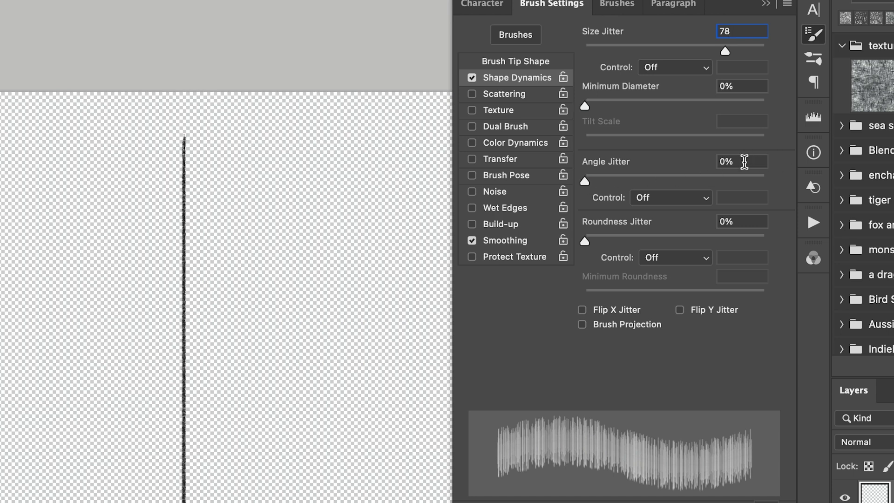
left_click_drag(742, 162, 716, 161)
type("1")
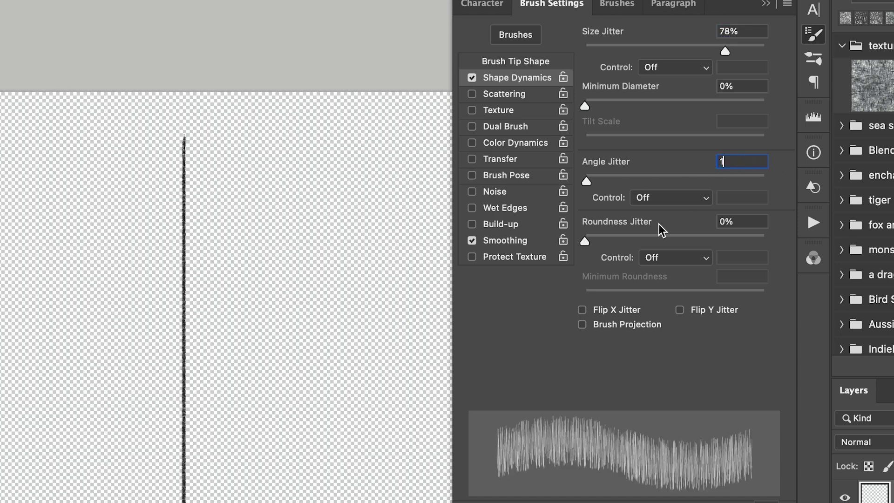
mouse_move(584, 180)
left_mouse_down()
mouse_move(614, 180)
mouse_move(582, 180)
left_mouse_up()
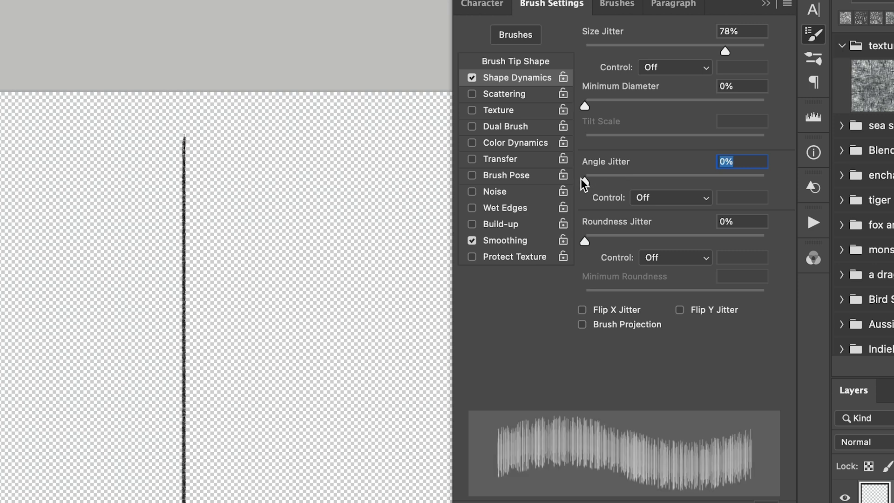
left_click_drag(581, 178, 582, 179)
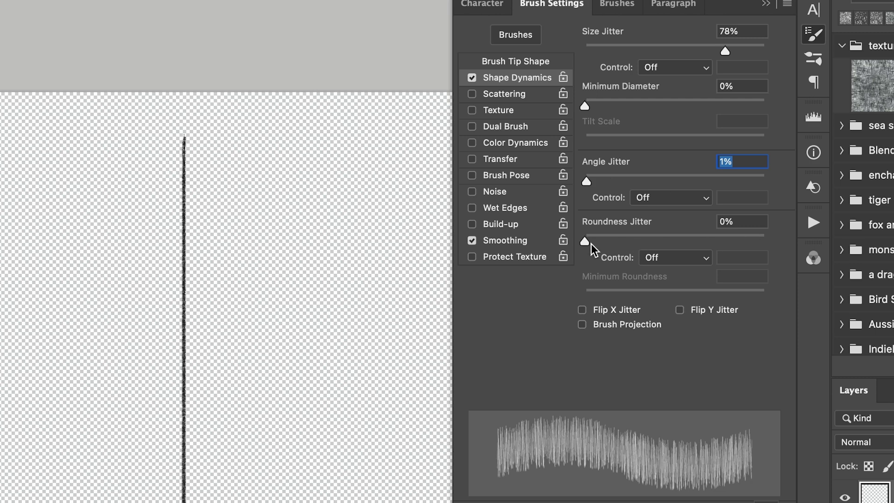
Set Roundness Jitter to 76%, adjust Minimum Roundness, and enable Flip X Jitter
left_click_drag(585, 242, 785, 244)
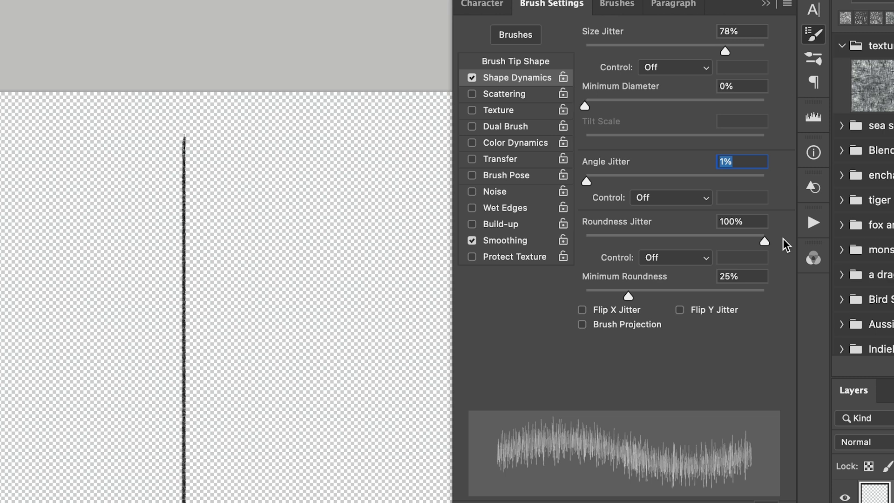
mouse_move(764, 242)
left_mouse_down()
mouse_move(642, 245)
mouse_move(698, 242)
left_mouse_up()
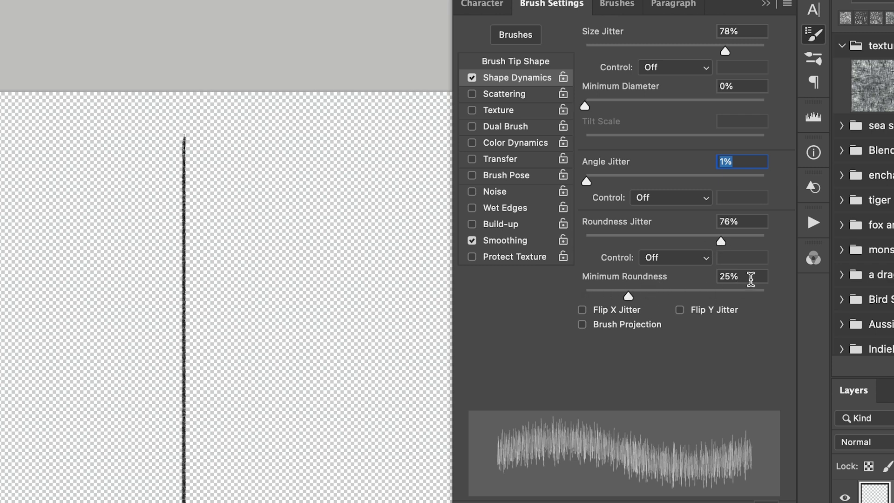
mouse_move(629, 297)
left_mouse_down()
mouse_move(755, 295)
mouse_move(555, 293)
mouse_move(628, 295)
left_mouse_up()
left_click(583, 310)
Enable Scattering for Pencil Line with Scatter at 310% and Count at 2
left_click(489, 94)
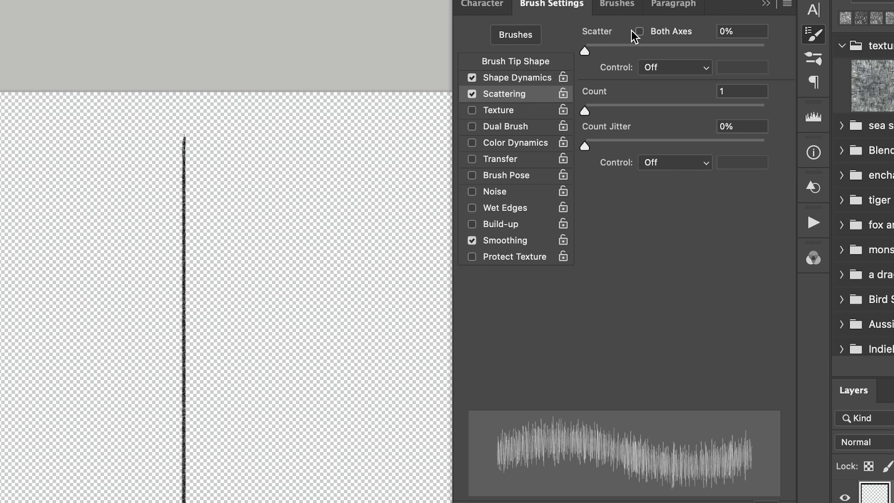
left_click_drag(583, 47, 640, 48)
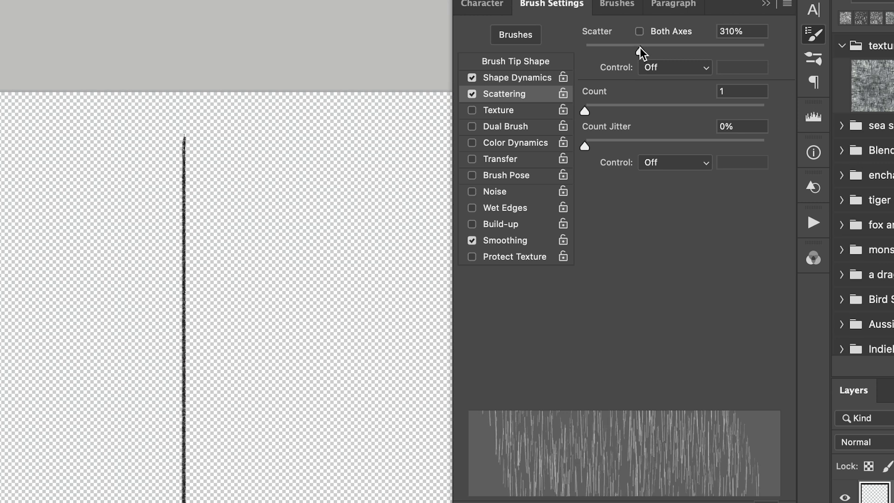
left_click(743, 91)
left_click_drag(697, 94, 699, 93)
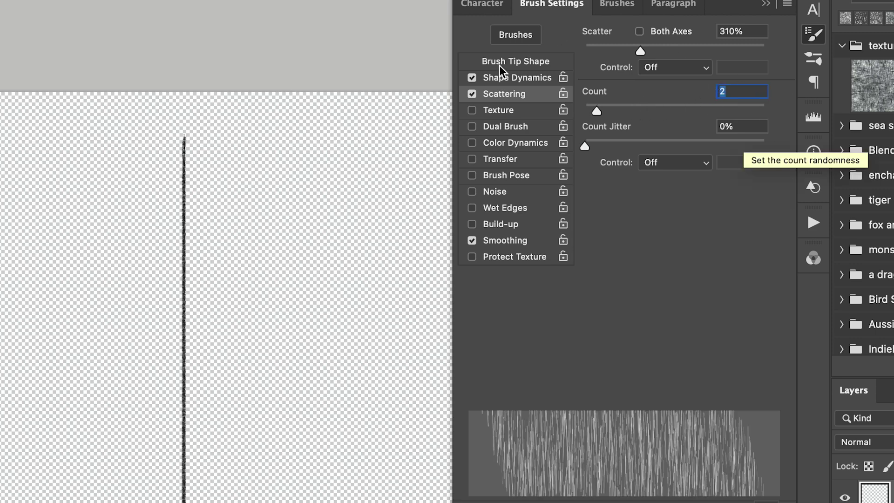
Turn on Dual Brush, try a 1 px tip, and undo the horizontal test streaks
left_click(505, 129)
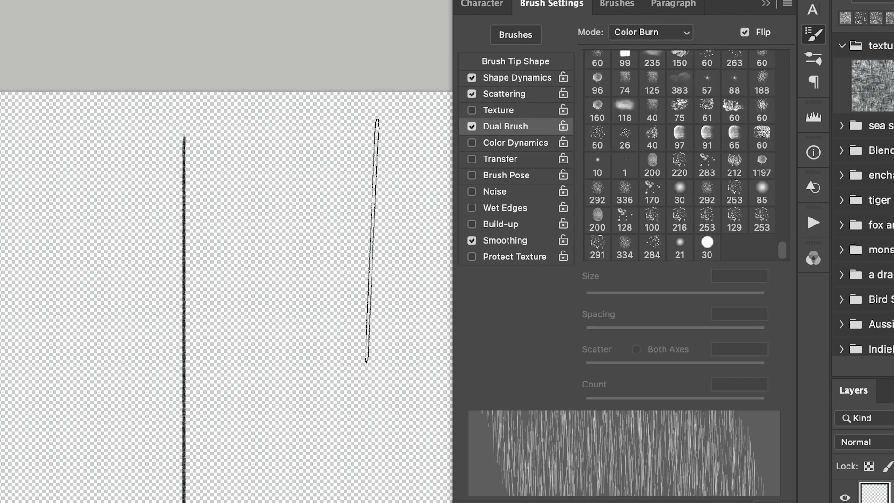
left_click_drag(396, 391, 9, 391)
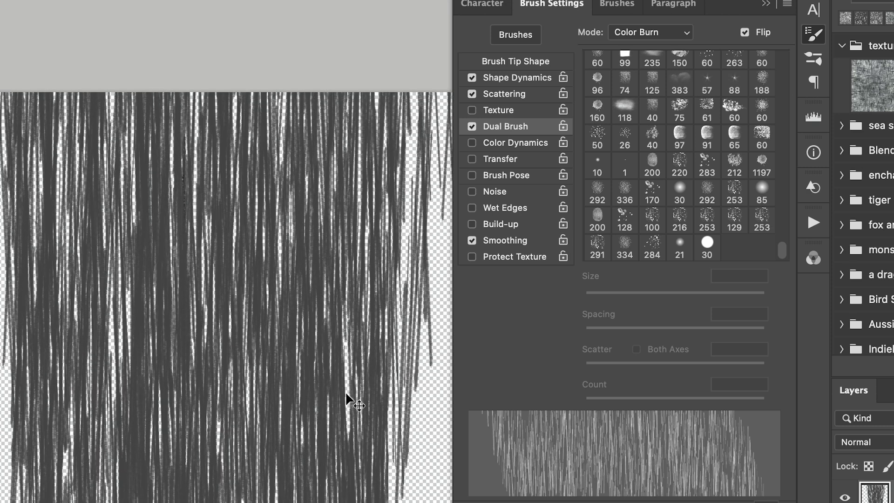
key("super+z")
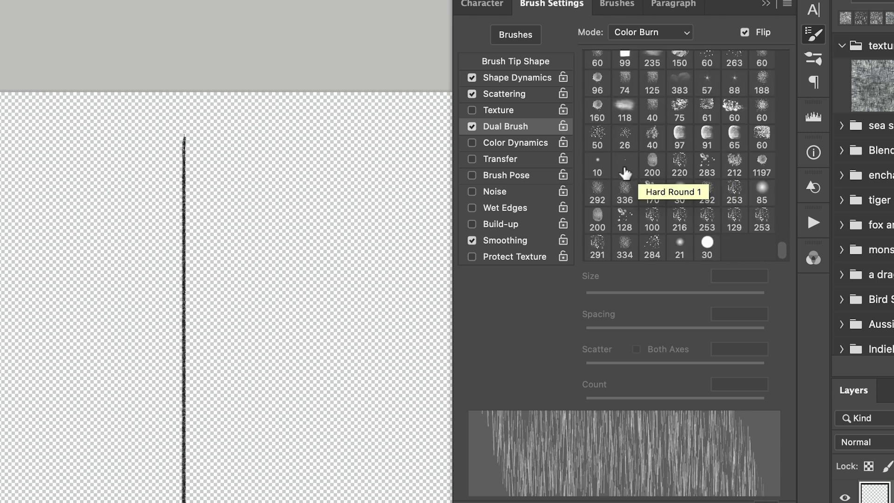
left_click(625, 173)
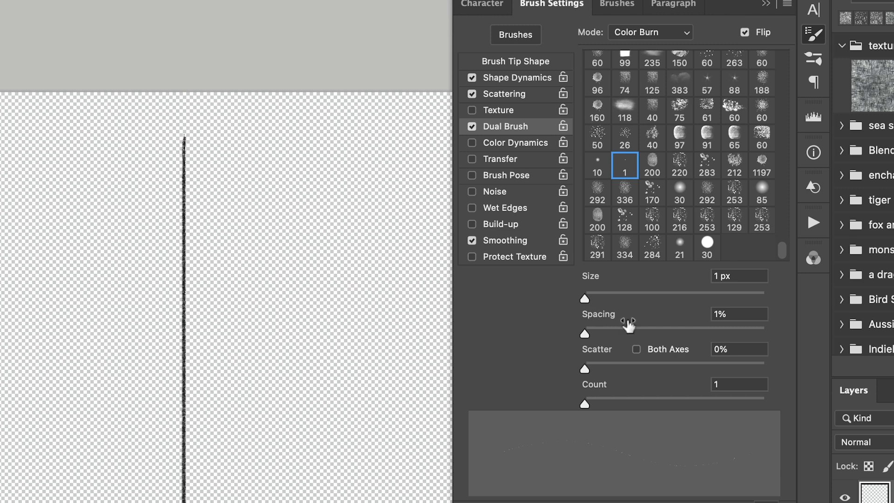
mouse_move(586, 294)
left_mouse_down()
mouse_move(637, 301)
mouse_move(555, 307)
left_mouse_up()
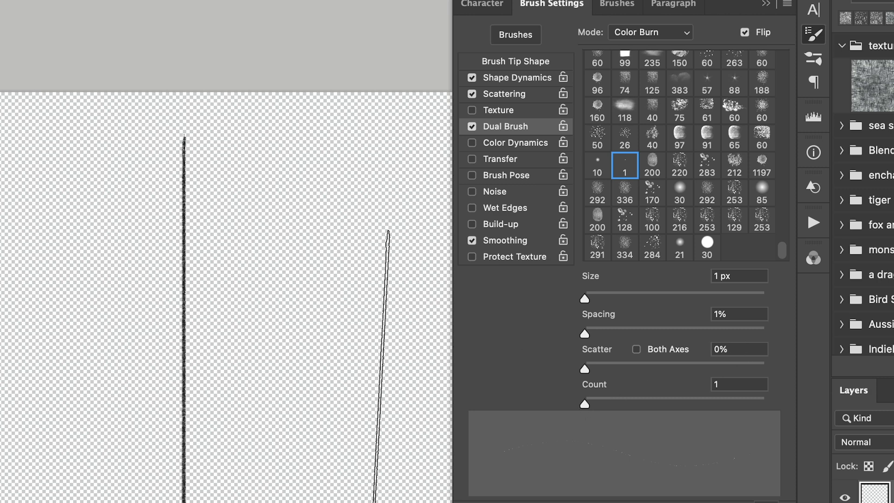
left_click_drag(385, 368, 2, 368)
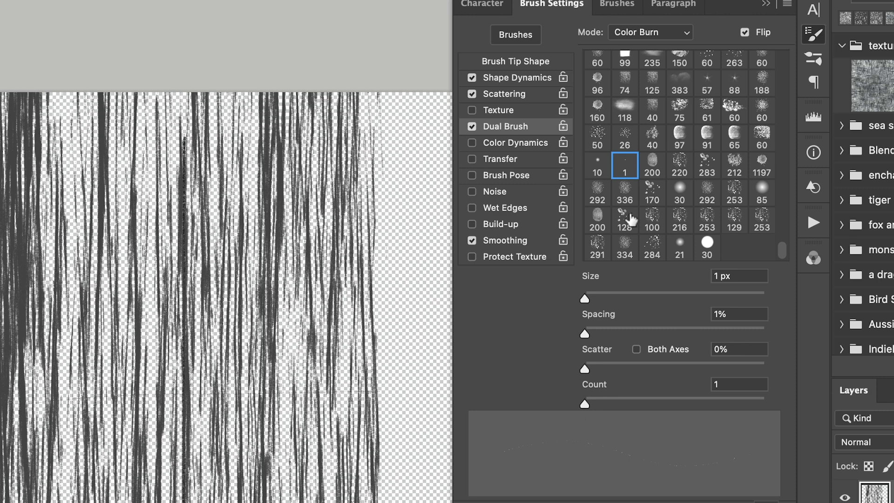
key("super+z")
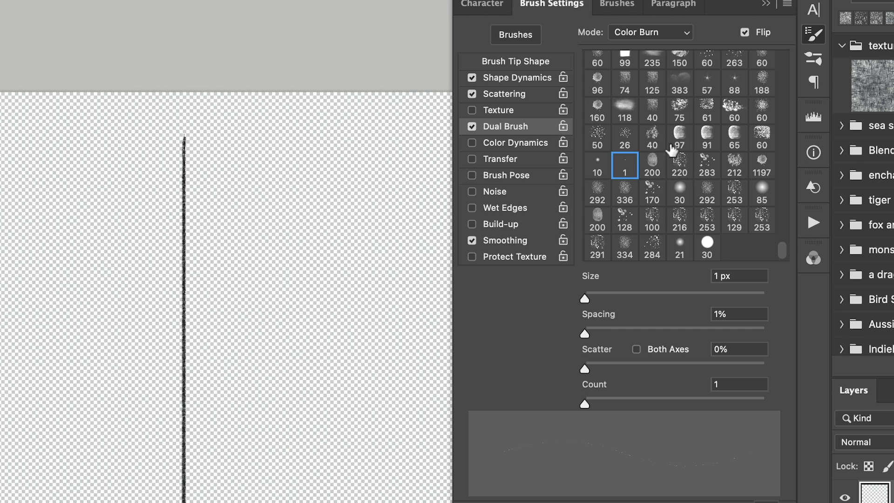
Test five vertical strokes, then settle on the dual brush tip labelled 1 at 1% spacing
scroll(724, 169, "up", 5)
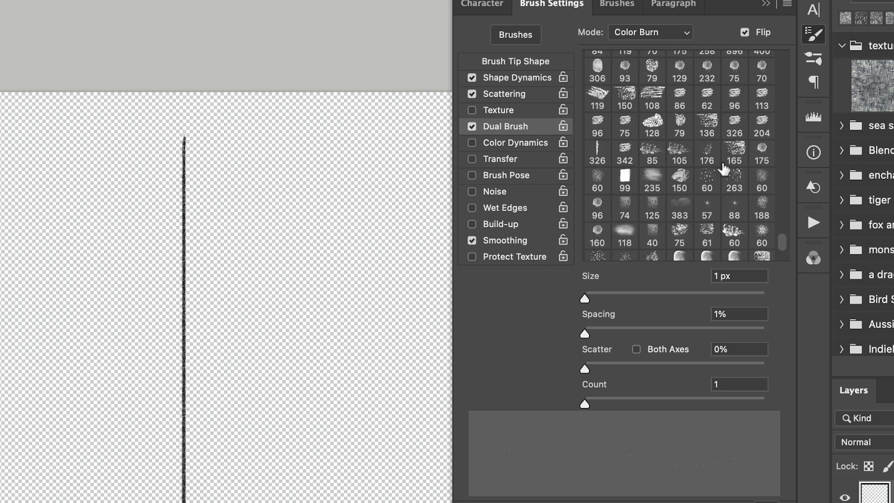
scroll(725, 169, "up", 3)
left_click(679, 106)
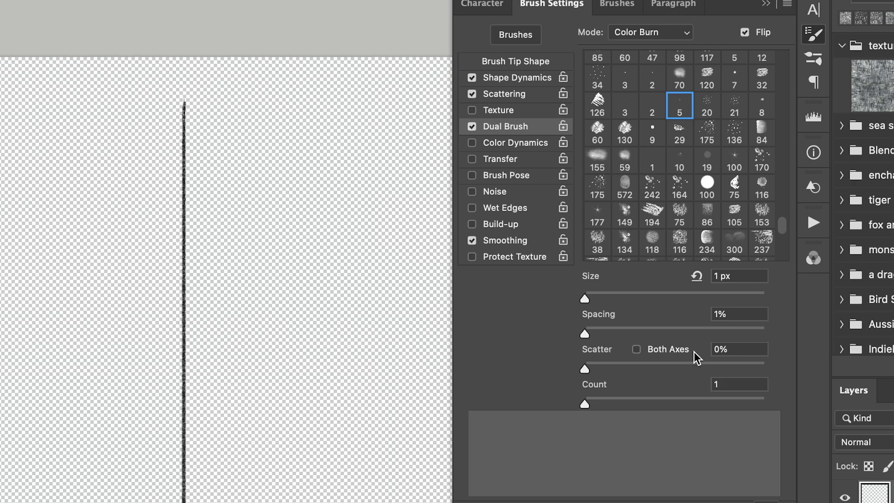
left_click_drag(361, 233, 361, 502)
left_click_drag(317, 58, 321, 502)
left_click_drag(223, 58, 228, 502)
left_click_drag(102, 58, 107, 502)
left_click_drag(18, 59, 21, 502)
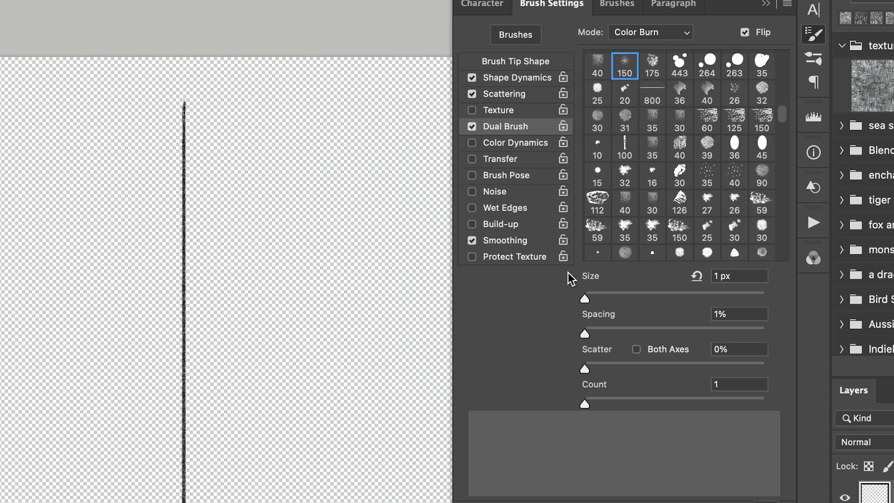
scroll(679, 154, "down", 5)
left_click(624, 246)
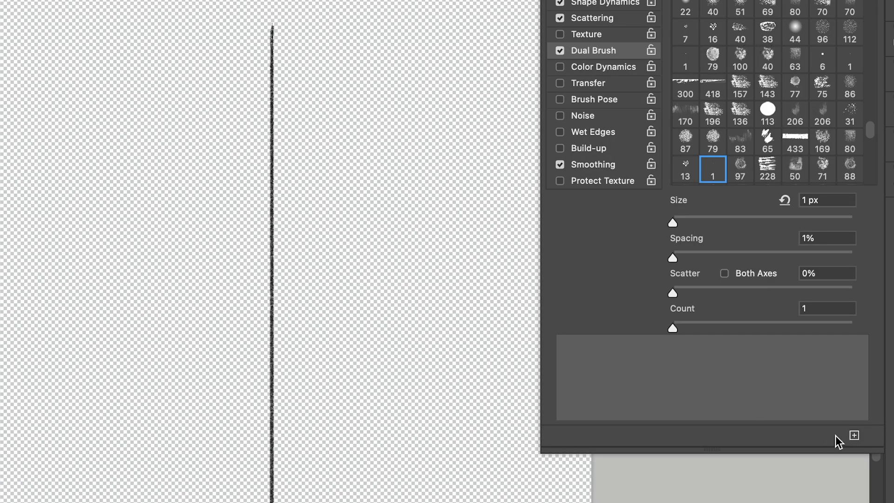
Save the customised brush as a new preset named 'Linen Texture' and view the Brushes list
left_click(853, 437)
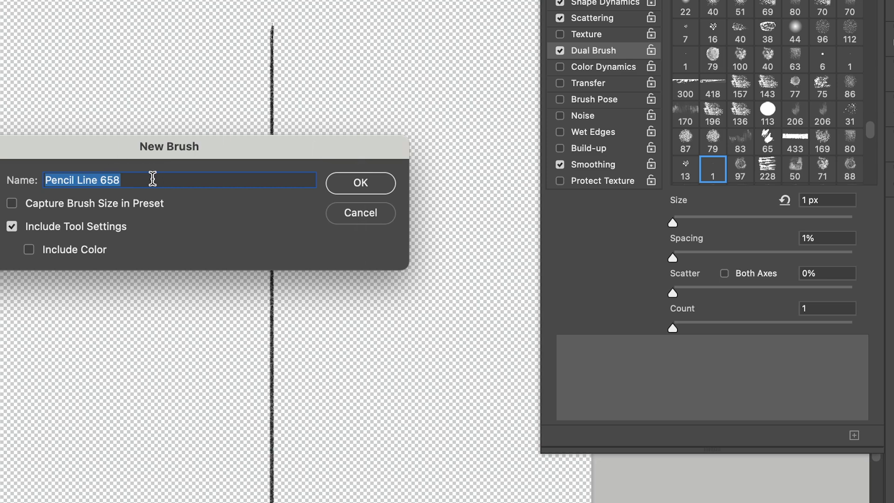
type("Linen Textu")
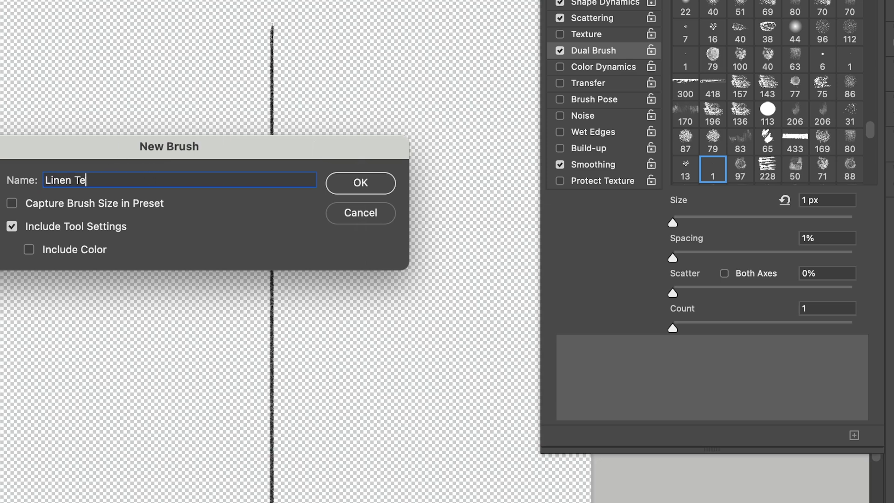
type("re")
left_click(368, 188)
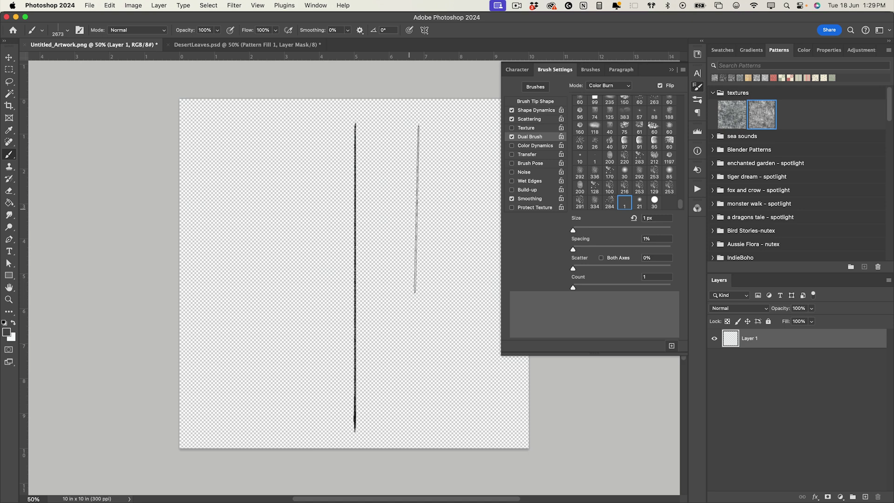
left_click(592, 70)
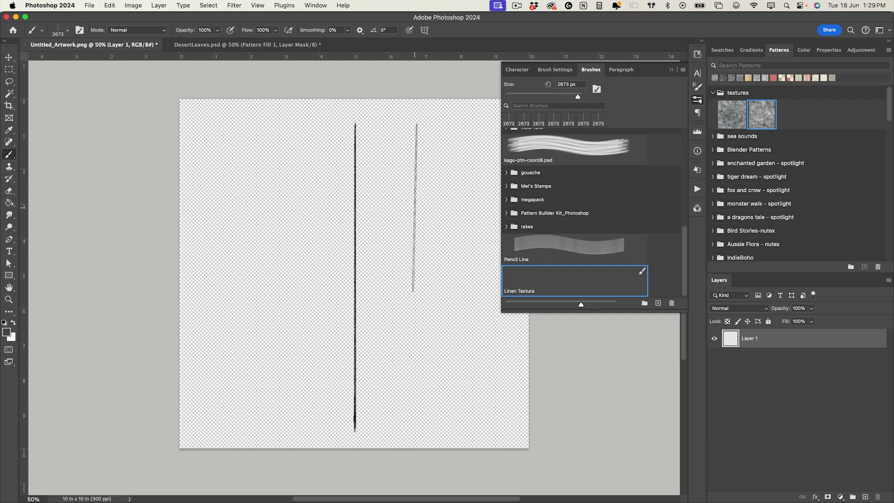
left_click(763, 396)
Close the floating Brushes panel and create a new 3000 × 3000 px, 300 ppi document
key("v")
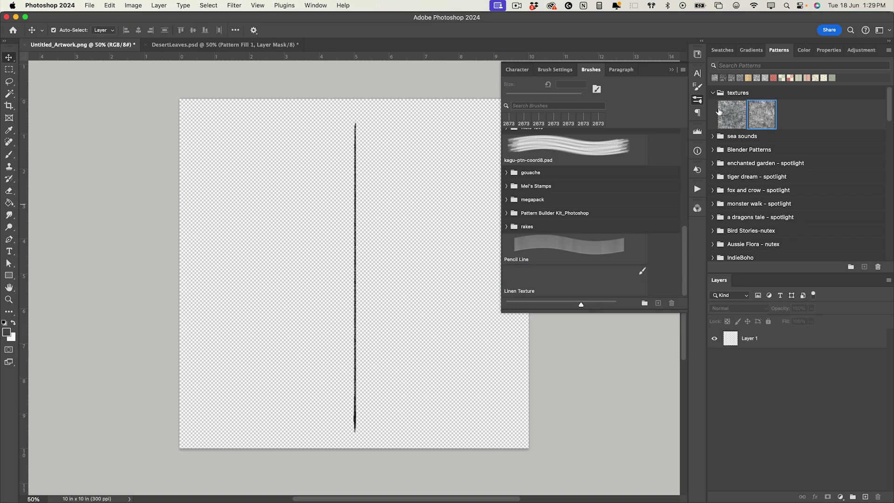
left_click(673, 71)
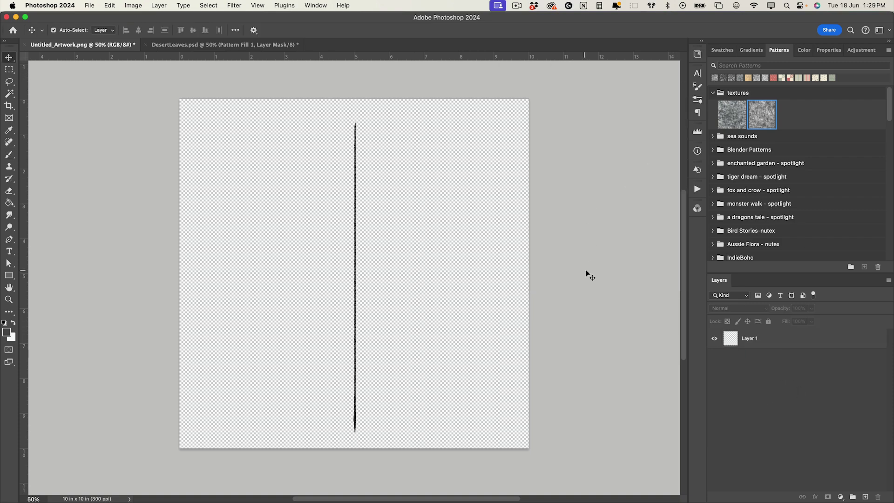
left_click(91, 6)
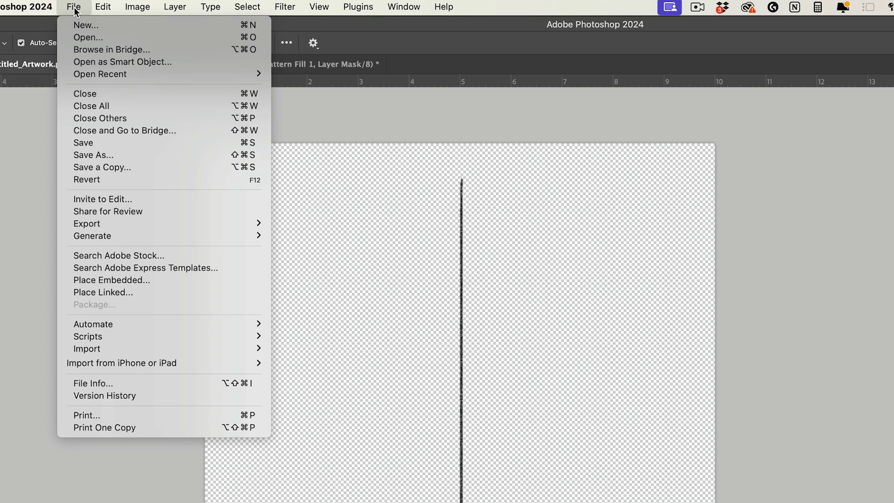
left_click(92, 18)
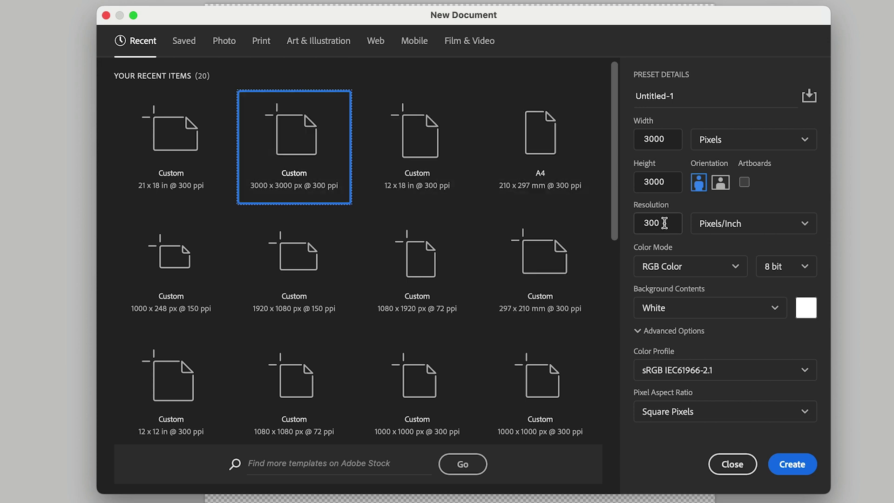
left_click(792, 464)
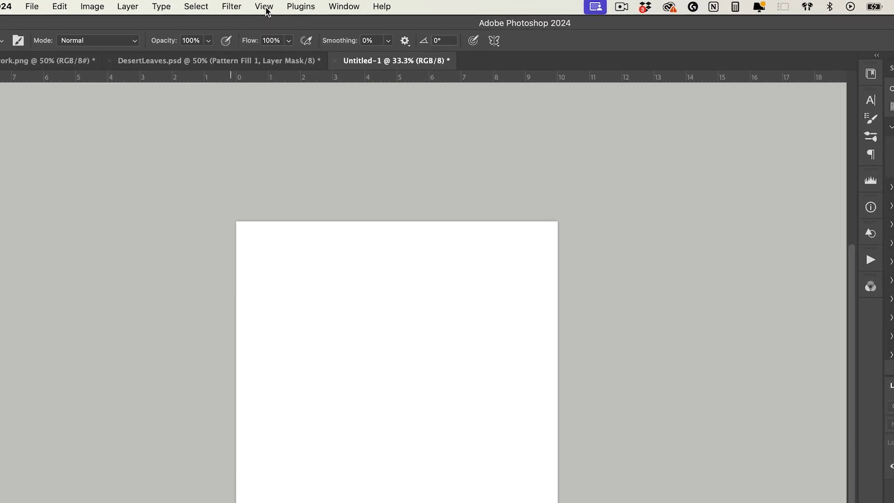
left_click(258, 6)
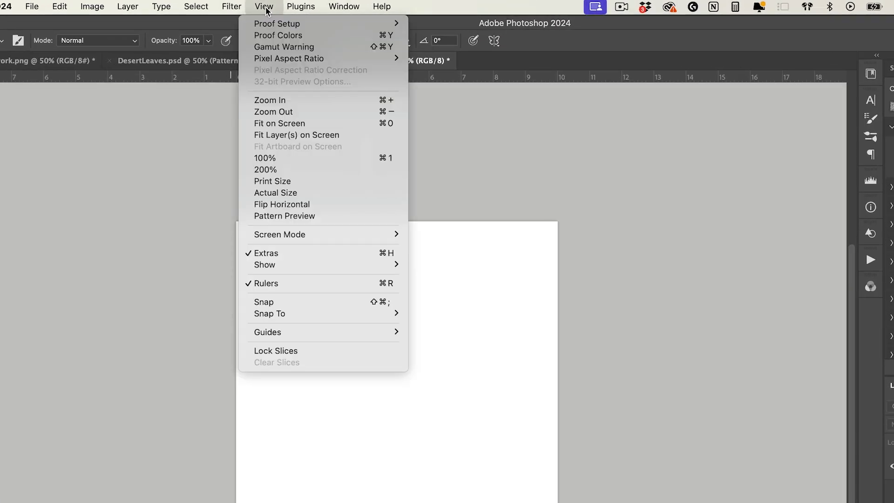
Turn on Pattern Preview and add a new empty layer above the background
left_click(313, 219)
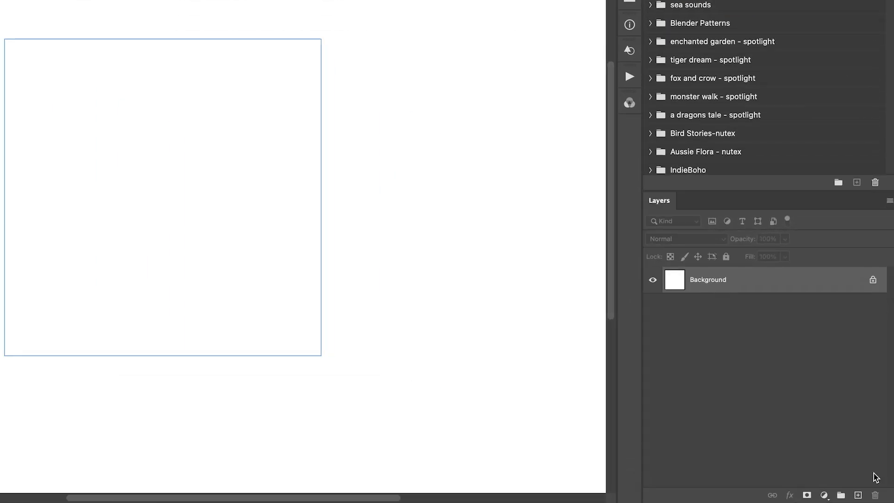
left_click(859, 496)
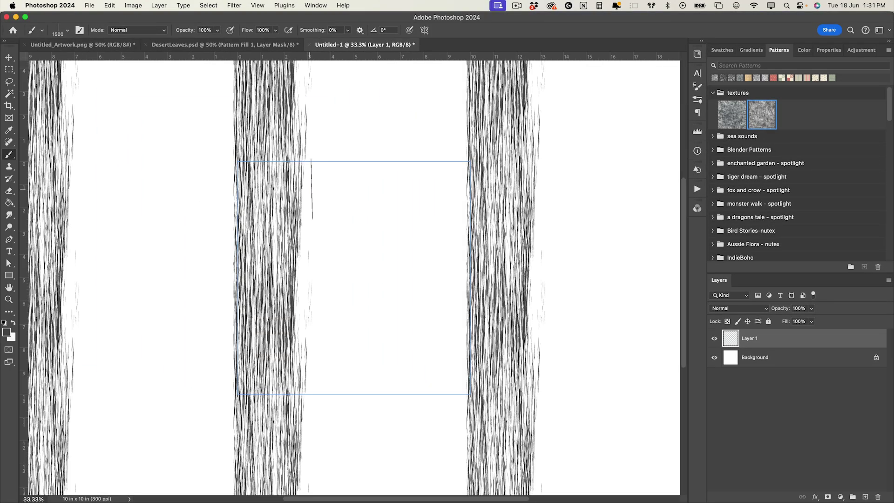
left_click_drag(234, 188, 475, 206)
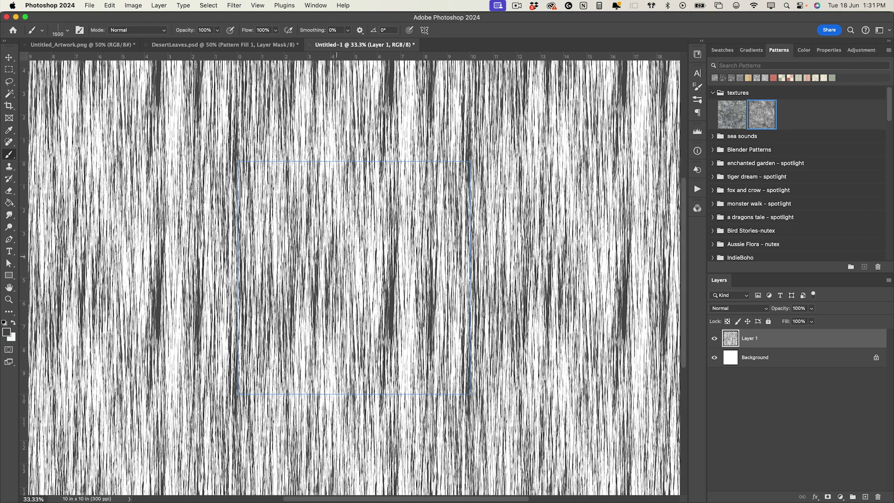
key("super+z")
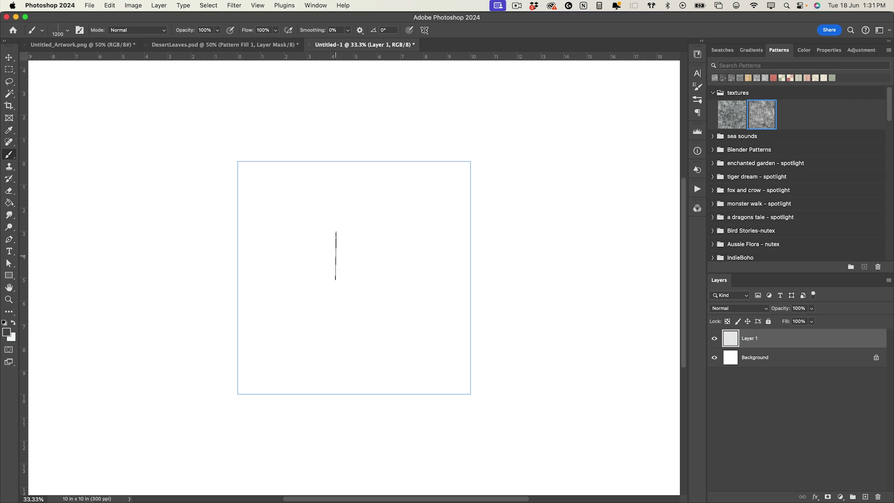
Cover Layer 1 with dense vertical hair-like strokes using the textured brush
mouse_move(336, 256)
left_mouse_down()
mouse_move(270, 256)
mouse_move(235, 209)
mouse_move(431, 163)
mouse_move(449, 261)
mouse_move(445, 322)
mouse_move(405, 313)
left_mouse_up()
key("super+z")
key("super+z")
left_click_drag(234, 180, 286, 186)
mouse_move(395, 189)
left_mouse_down()
mouse_move(393, 414)
mouse_move(454, 298)
mouse_move(500, 303)
mouse_move(464, 300)
mouse_move(473, 369)
mouse_move(456, 410)
mouse_move(298, 303)
mouse_move(300, 280)
mouse_move(440, 180)
mouse_move(433, 219)
mouse_move(384, 261)
mouse_move(482, 180)
mouse_move(449, 187)
mouse_move(418, 313)
mouse_move(367, 337)
left_mouse_up()
left_click_drag(297, 327, 232, 354)
mouse_move(368, 164)
left_mouse_down()
mouse_move(347, 174)
mouse_move(323, 273)
left_mouse_up()
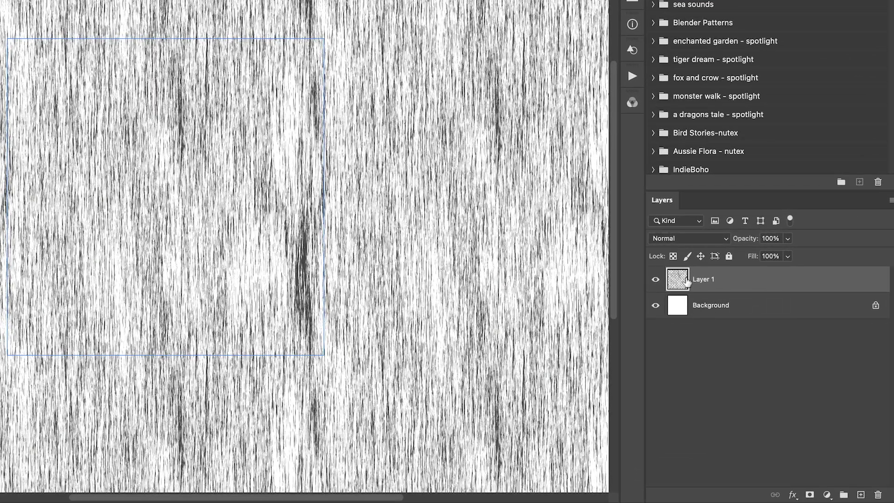
Duplicate Layer 1 and rotate the copy 90° so its strokes cross the originals
left_click_drag(766, 343, 861, 494)
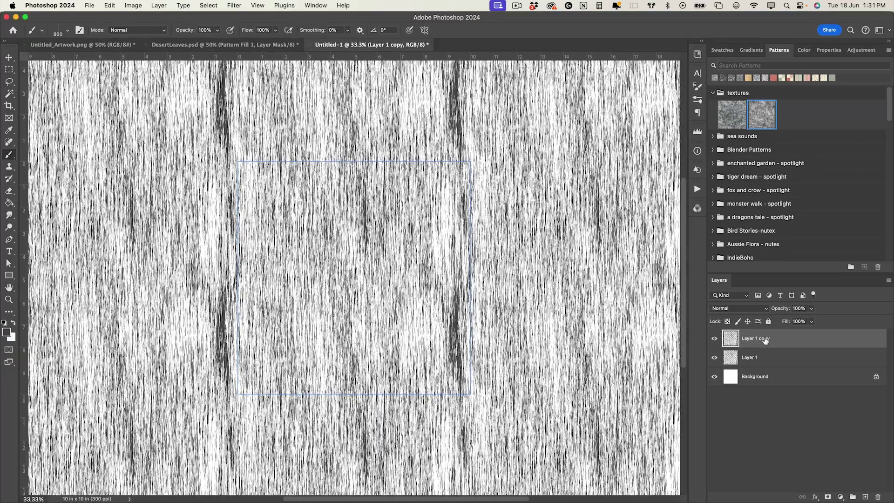
key("super+t")
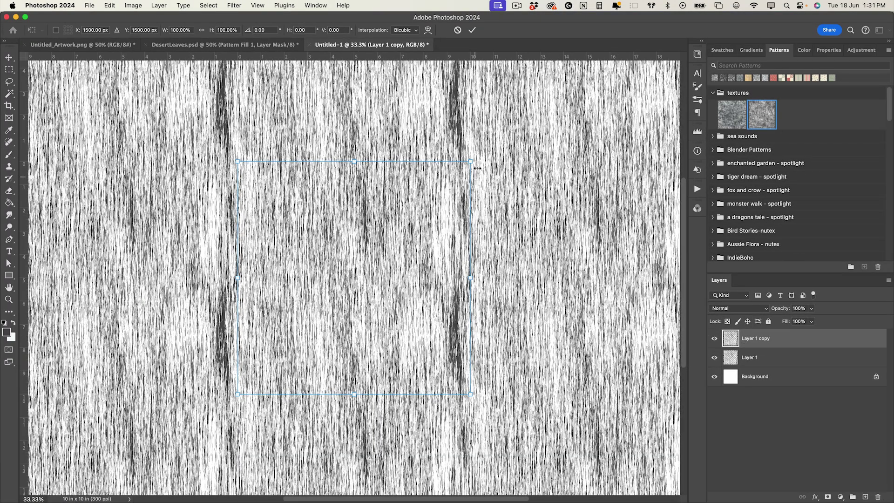
left_click_drag(481, 155, 236, 143)
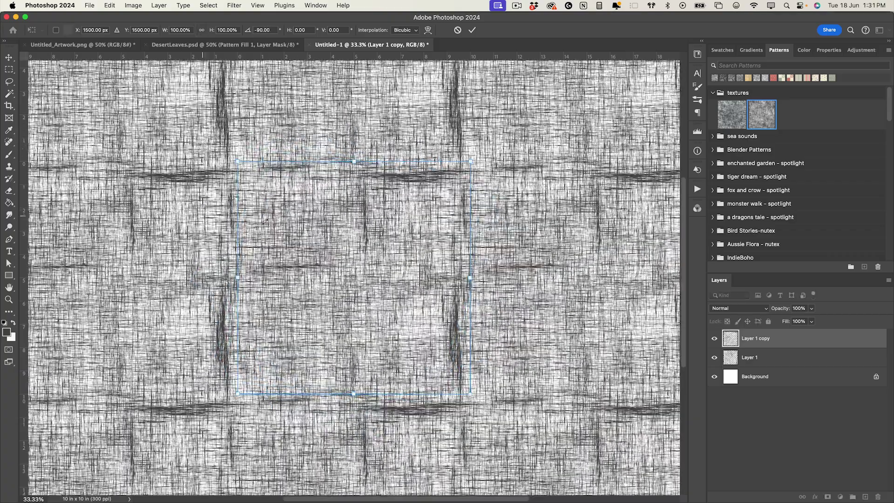
left_click(472, 30)
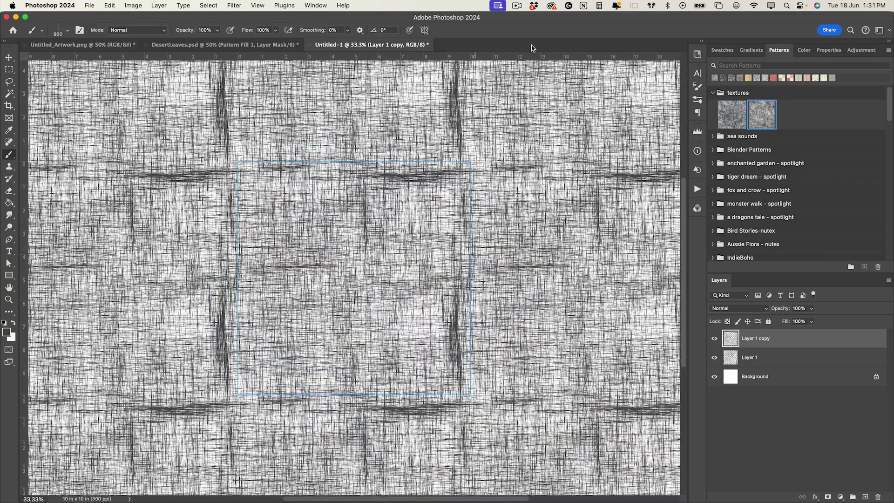
At 50% zoom, set Layer 1 copy to 69% opacity and Layer 1 to about 71%
key("super+equal")
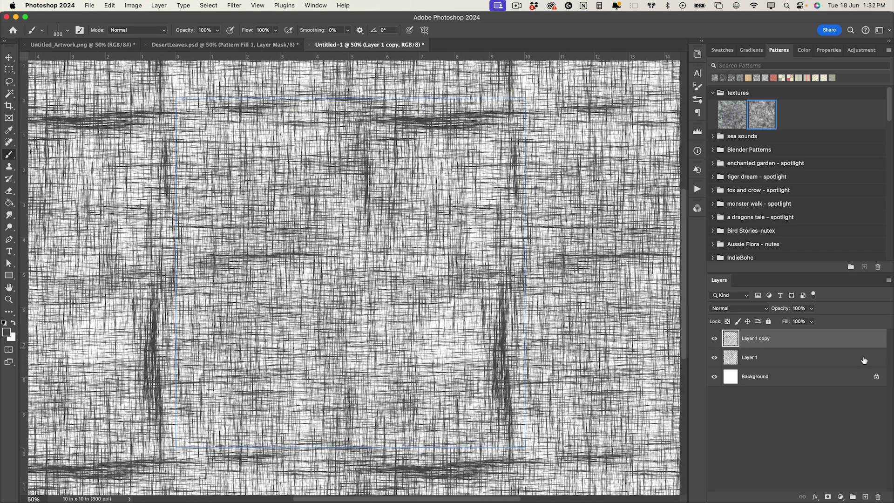
left_click_drag(784, 312, 775, 357)
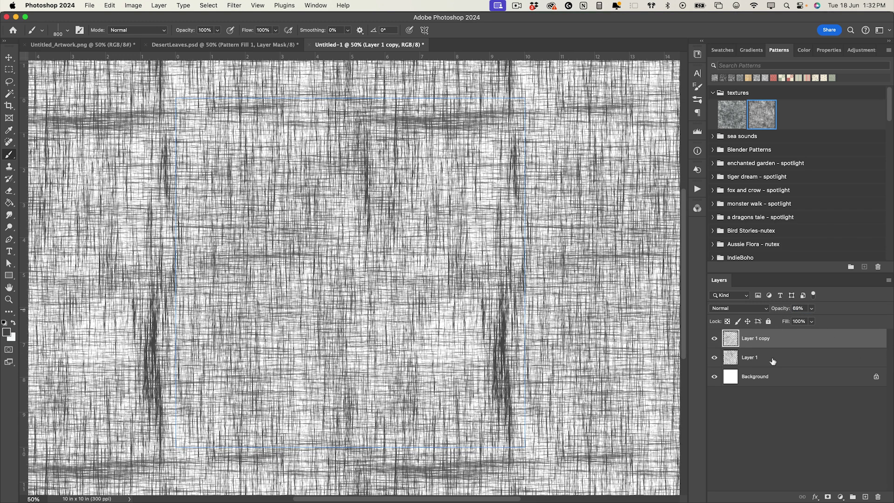
left_click(773, 358)
left_click_drag(782, 309, 778, 312)
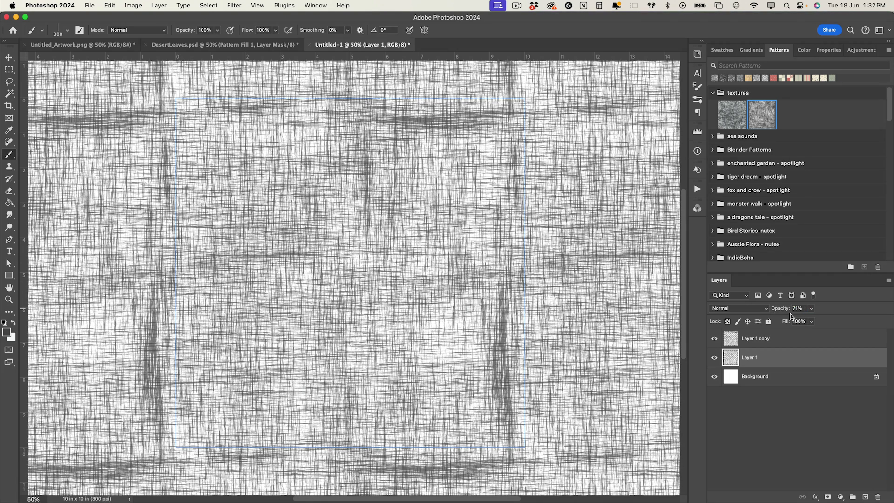
left_click(801, 339)
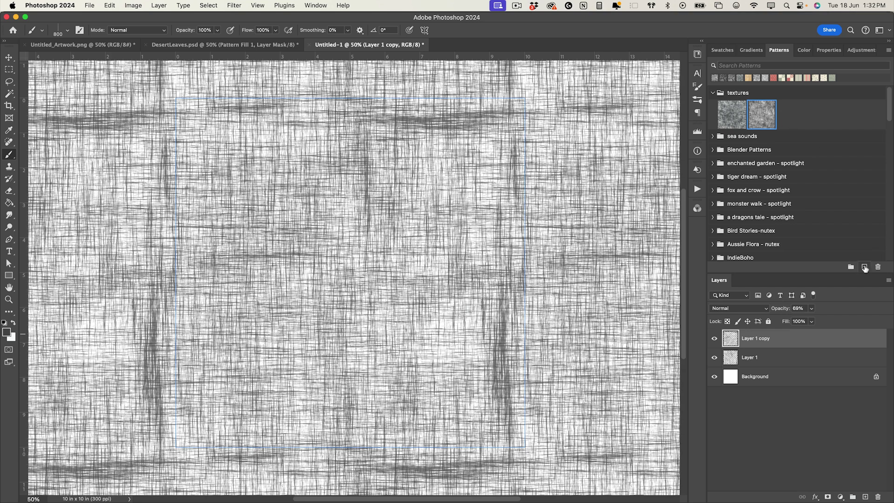
Save the linen tile as a new pattern named 'linen texture' in the textures group
left_click(865, 267)
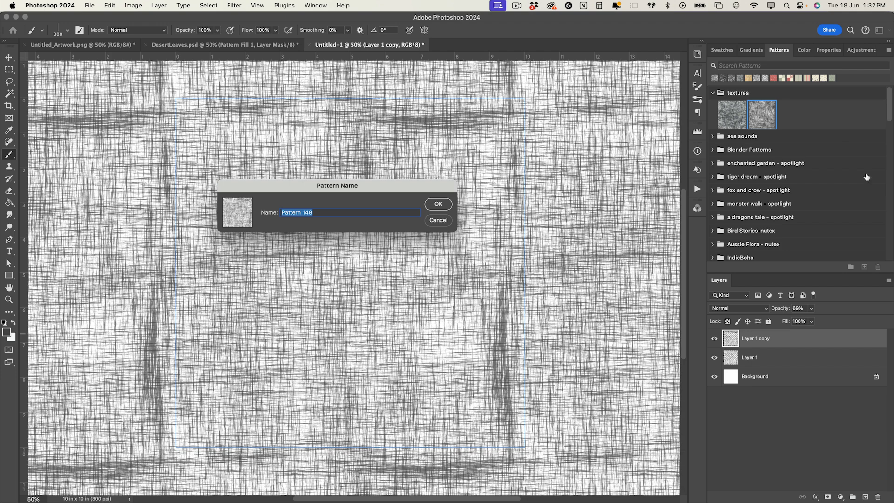
left_click(432, 221)
left_click(316, 5)
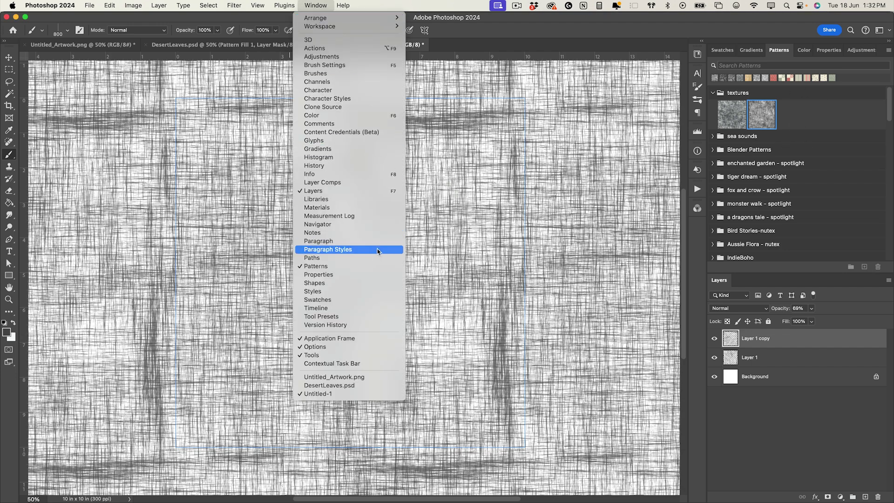
left_click(838, 273)
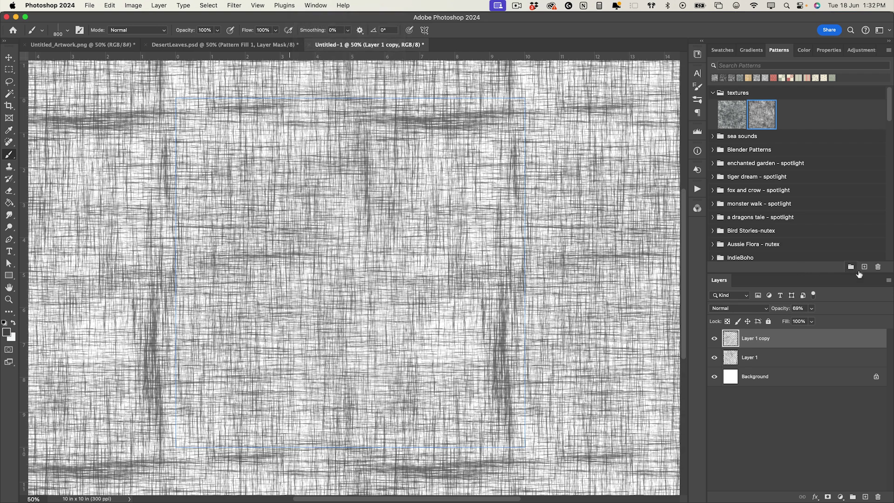
left_click(864, 267)
type("li")
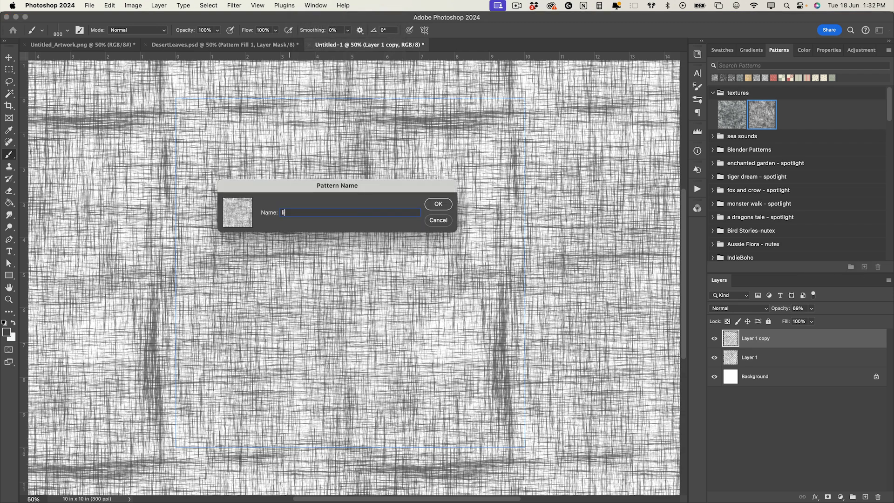
type("nen texture")
key("Return")
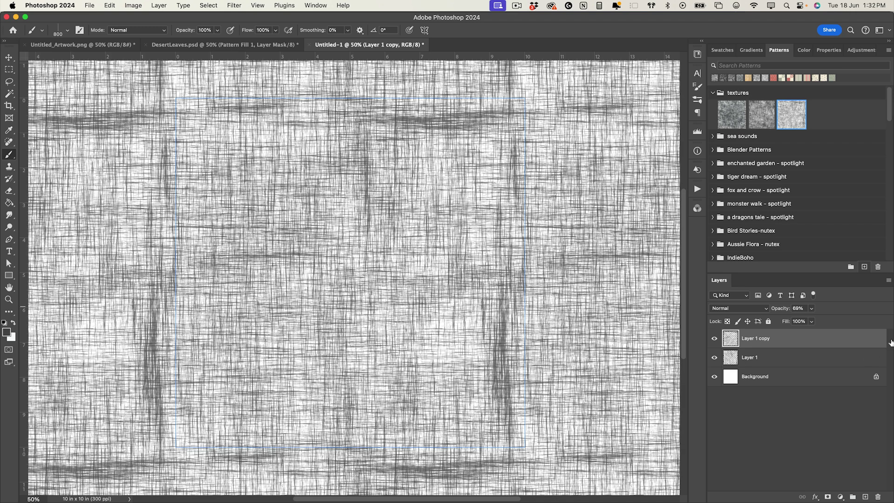
left_click(195, 45)
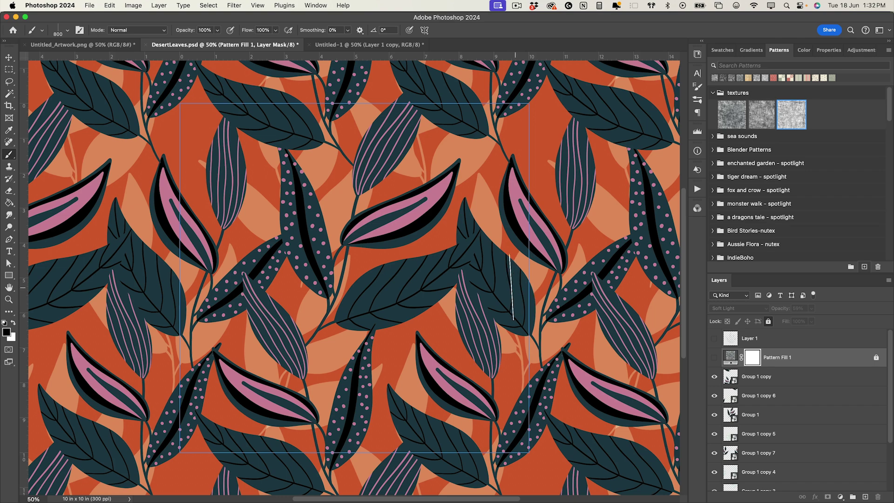
Apply the linen pattern as Pattern Fill 2 above Pattern Fill 1, Soft Light at 58% opacity
key("super+minus")
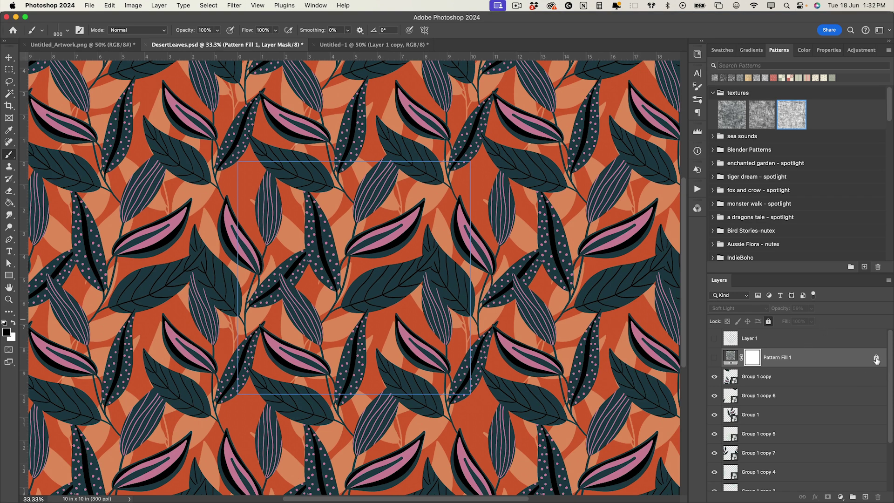
left_click_drag(794, 117, 372, 268)
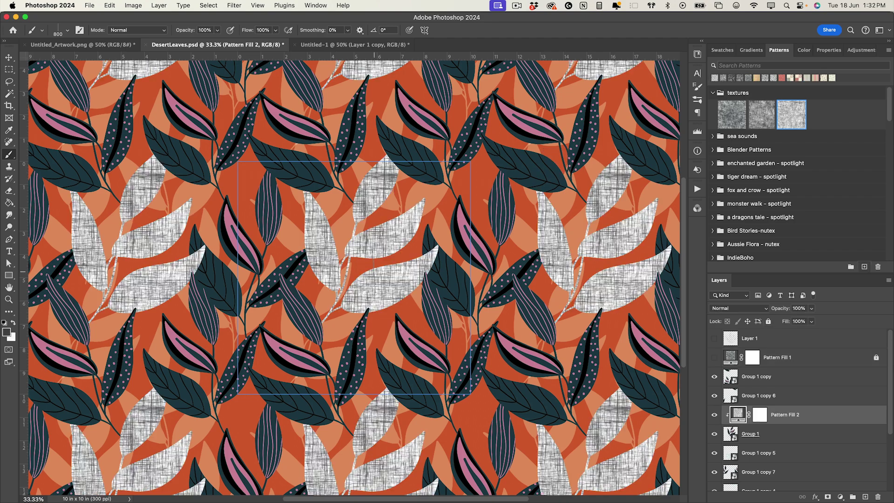
left_click_drag(797, 416, 789, 345)
left_click(739, 309)
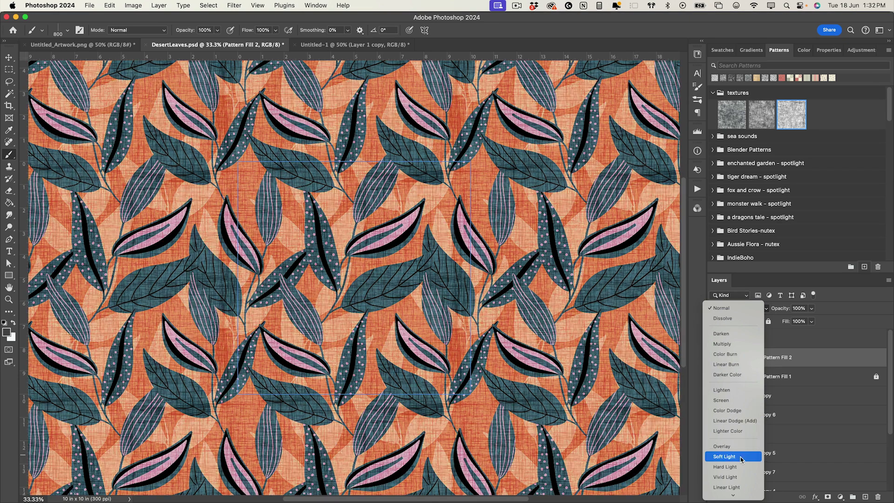
left_click(741, 457)
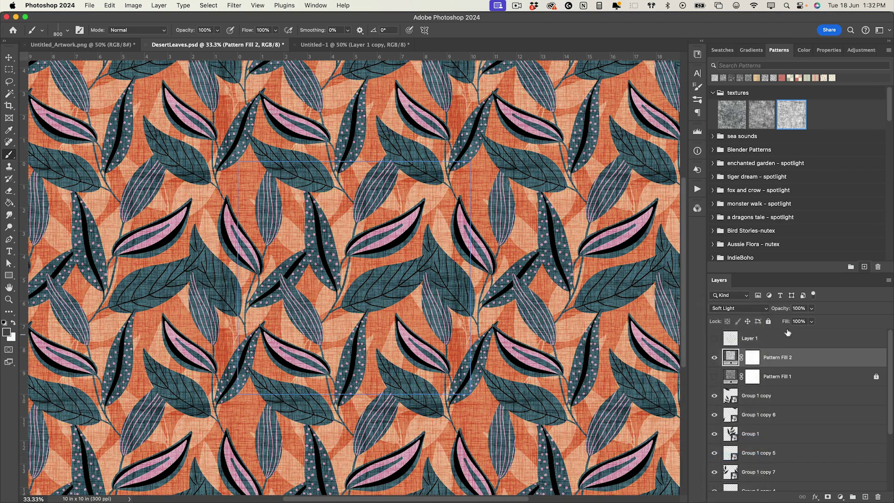
mouse_move(782, 312)
left_mouse_down()
mouse_move(770, 312)
mouse_move(787, 311)
left_mouse_up()
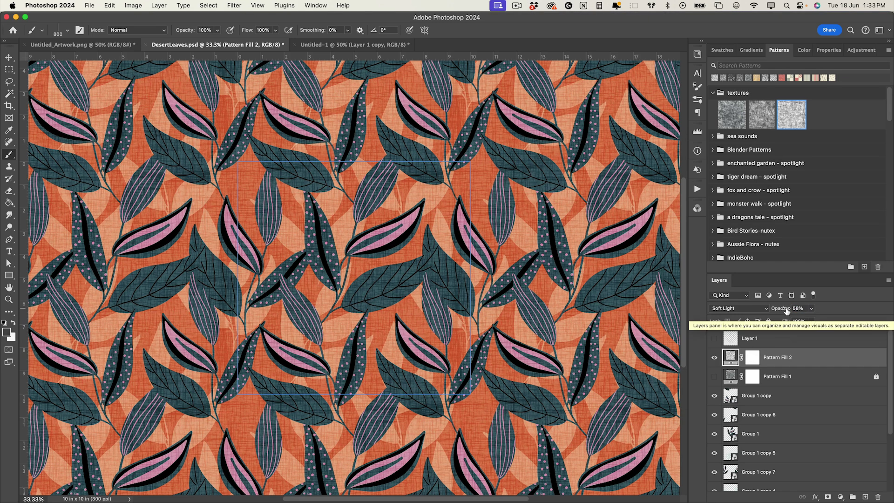
left_click(787, 311)
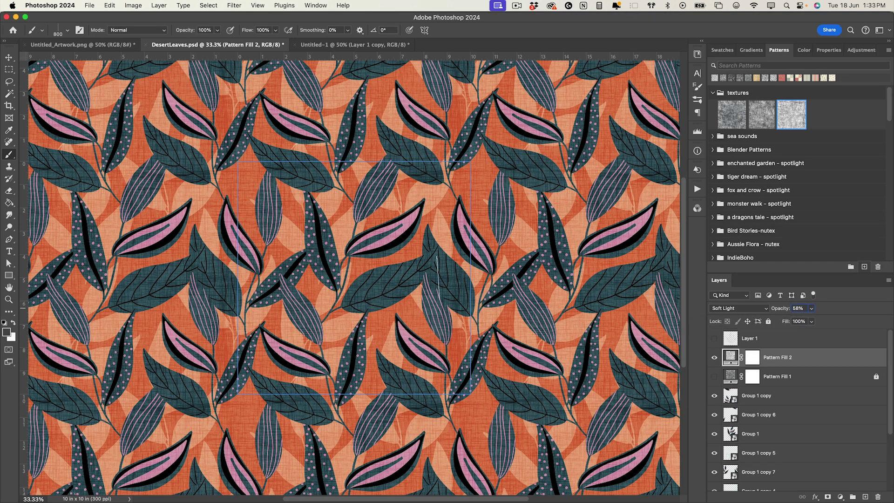
left_click_drag(355, 278, 441, 280)
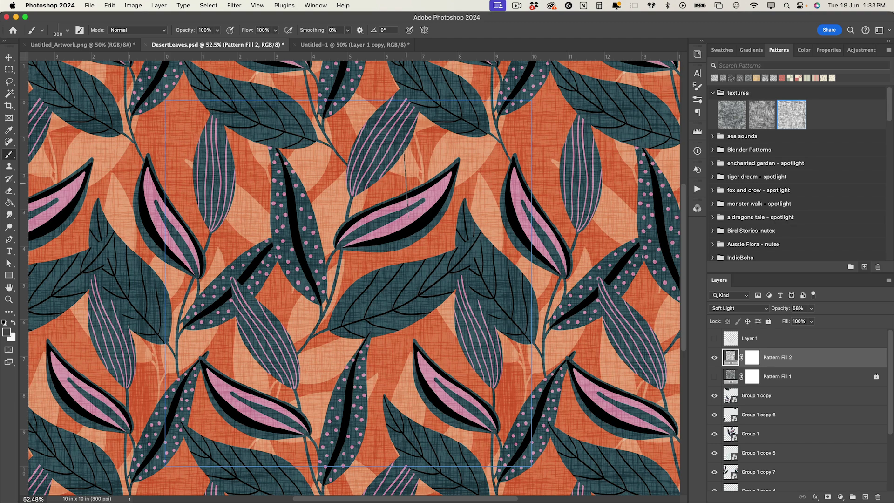
double_click(731, 359)
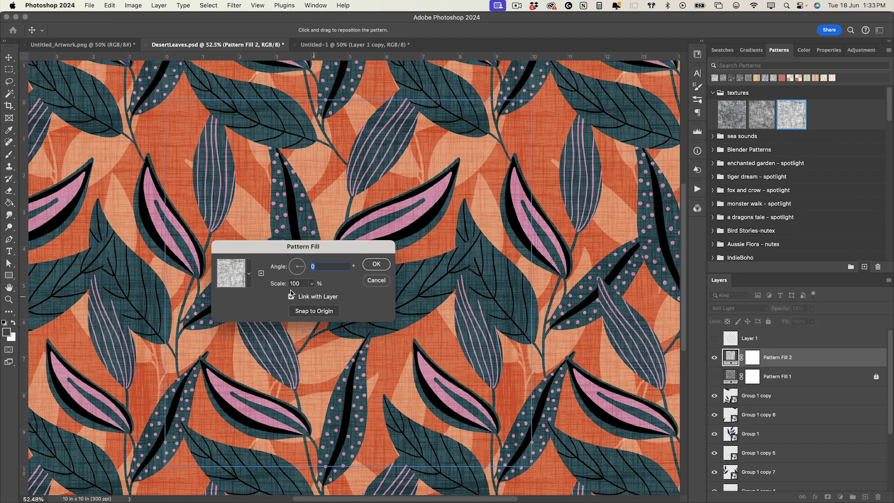
left_click(376, 264)
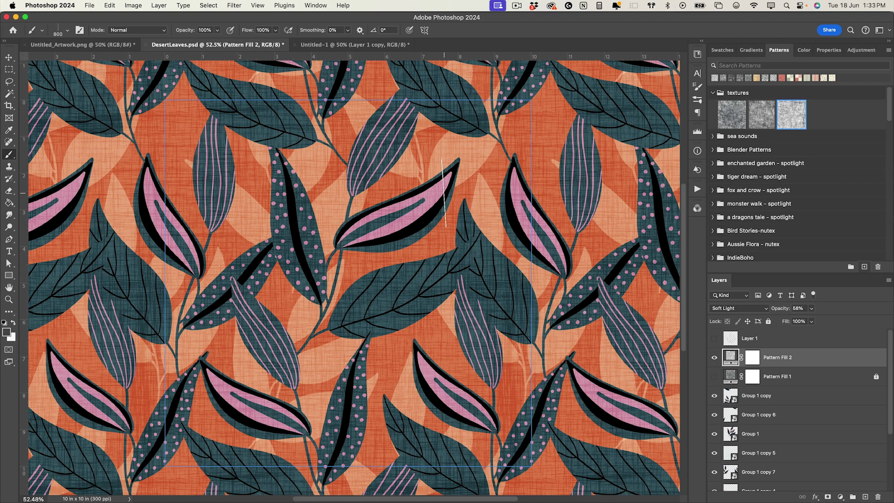
Paint extra dark scratchy vertical strokes across the Untitled-1 linen tile
left_click(354, 44)
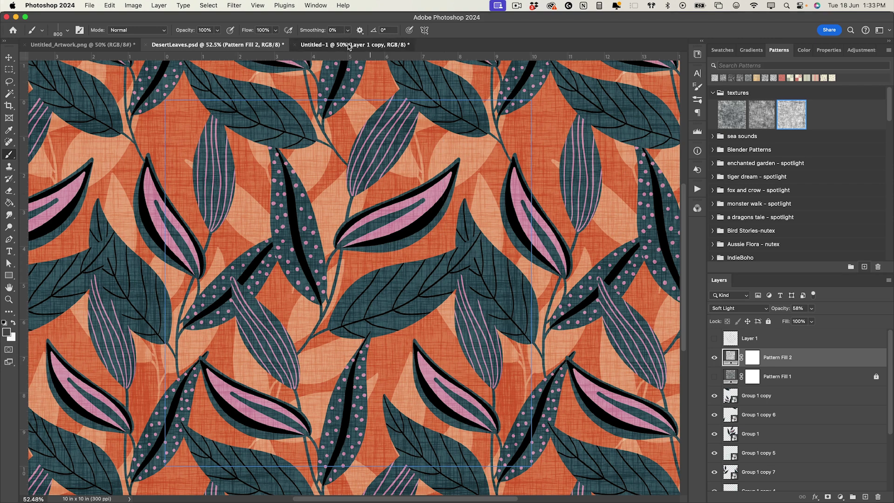
left_click(321, 261)
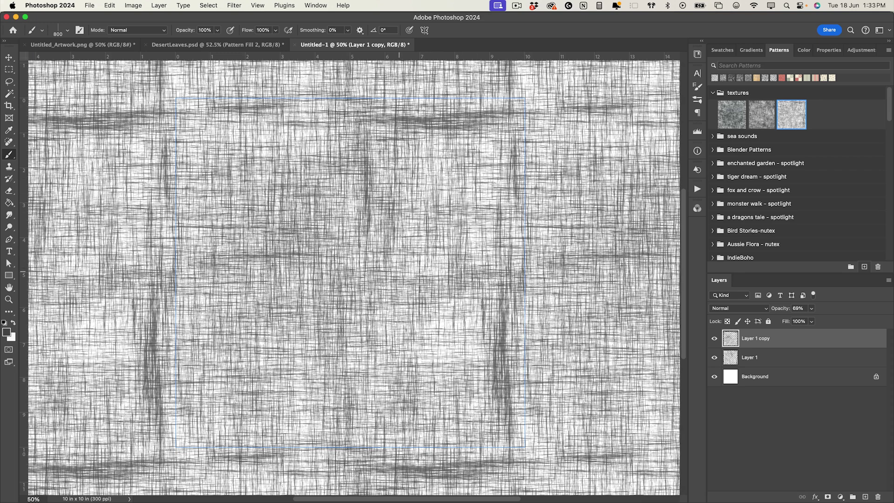
left_click(394, 326)
left_click_drag(257, 366, 193, 372)
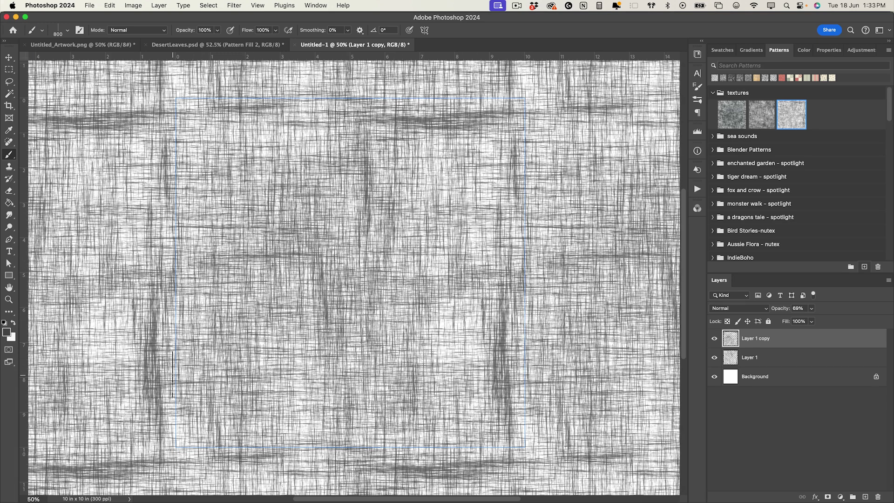
mouse_move(172, 375)
left_mouse_down()
mouse_move(182, 284)
mouse_move(219, 260)
mouse_move(163, 233)
left_mouse_up()
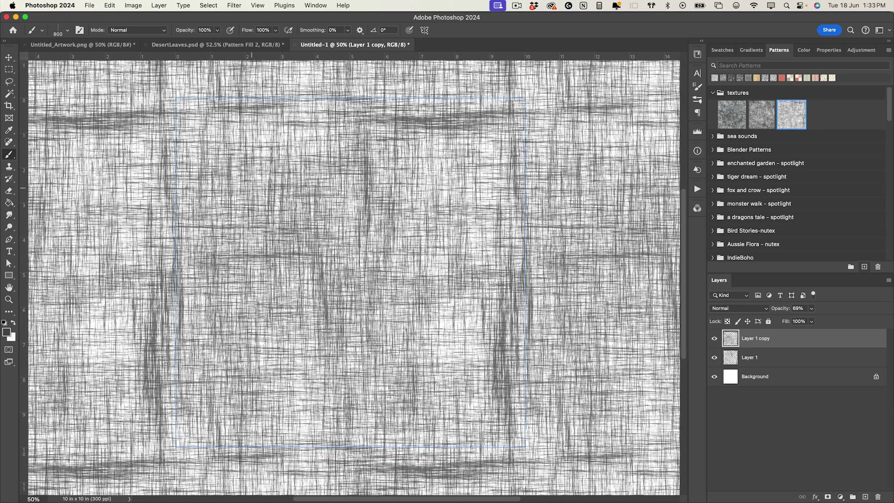
mouse_move(251, 188)
left_mouse_down()
mouse_move(330, 117)
mouse_move(280, 223)
left_mouse_up()
left_click_drag(290, 427, 326, 465)
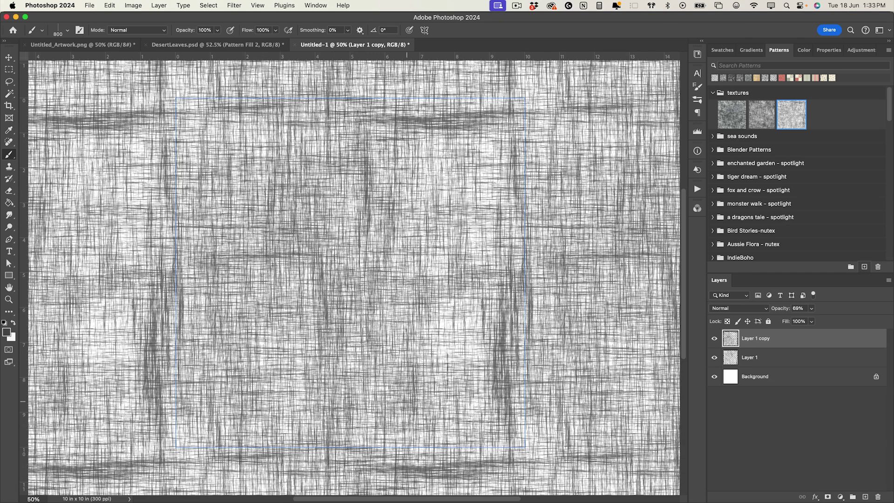
left_click_drag(463, 372, 489, 289)
mouse_move(490, 205)
left_mouse_down()
mouse_move(450, 223)
mouse_move(437, 261)
left_mouse_up()
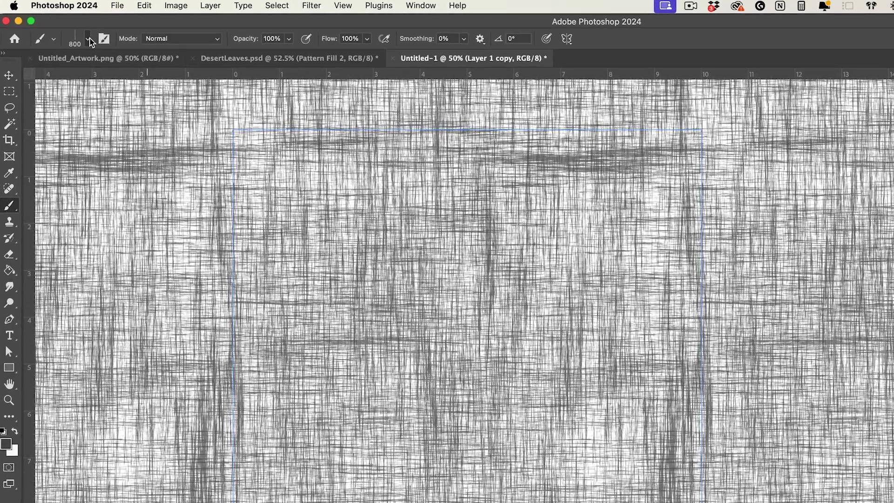
Rotate the Linen Texture brush tip angle to about 90°
left_click(68, 30)
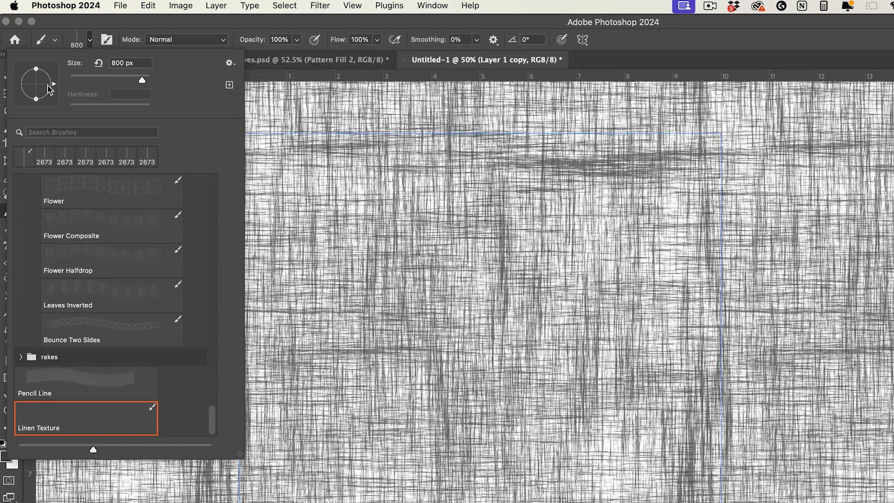
left_click_drag(55, 88, 37, 68)
key("Return")
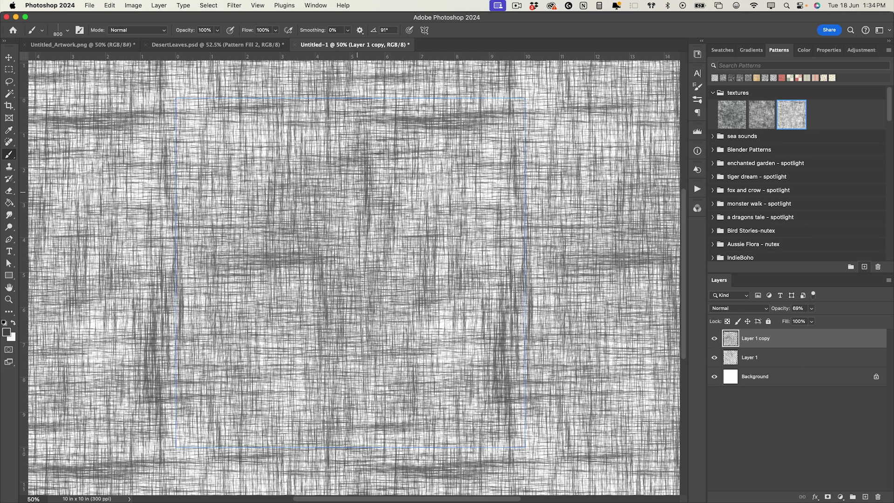
Switch back to the DesertLeaves.psd document
left_click(229, 46)
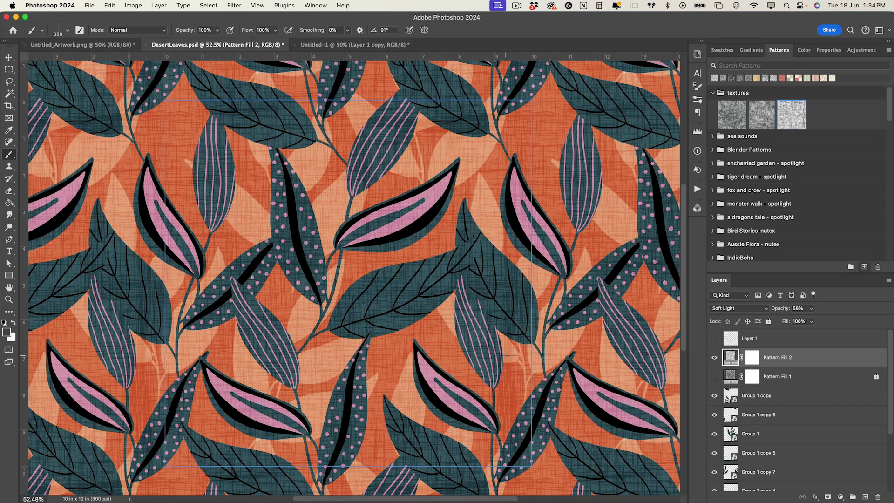